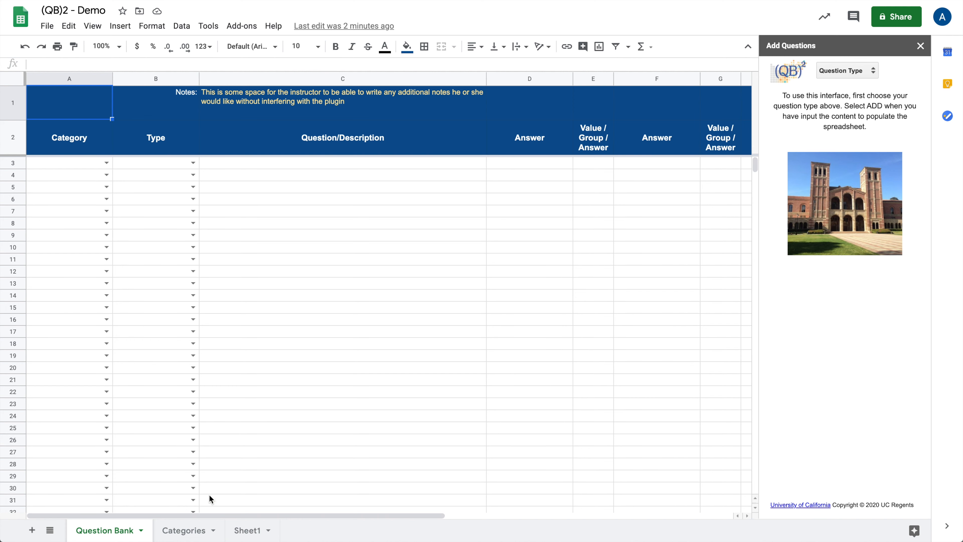
- List Exam 1, Exam 1 / Writing and Exam 1 / Vocab in rows 2 to 4 of the Categories sheet
{"action": "left_click", "coordinate": [182, 529]}
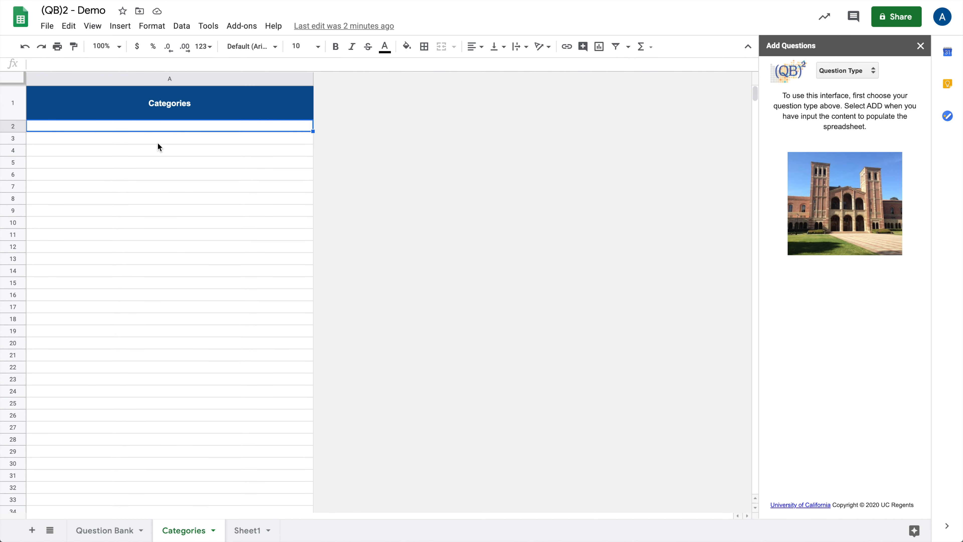
{"action": "type", "text": "Exam "}
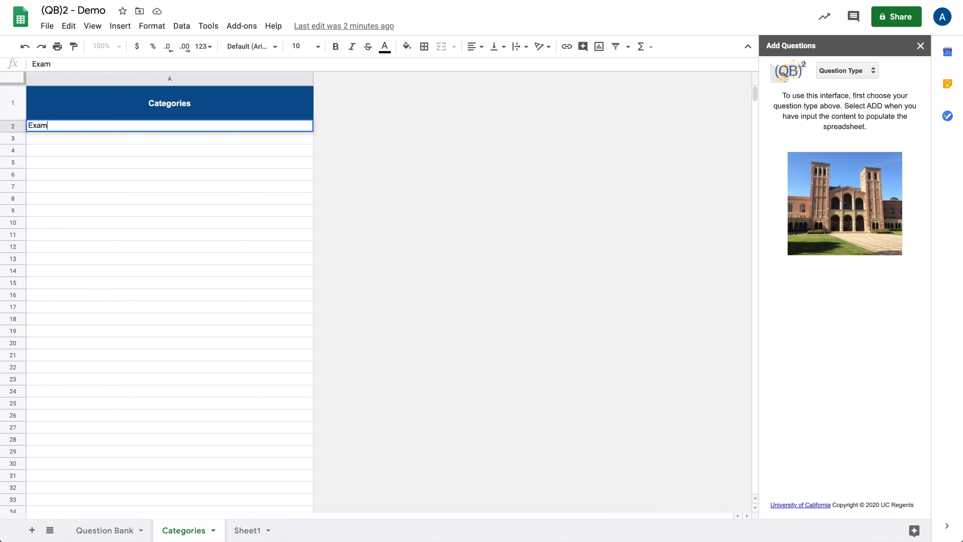
{"action": "type", "text": "1"}
{"action": "key", "text": "Return"}
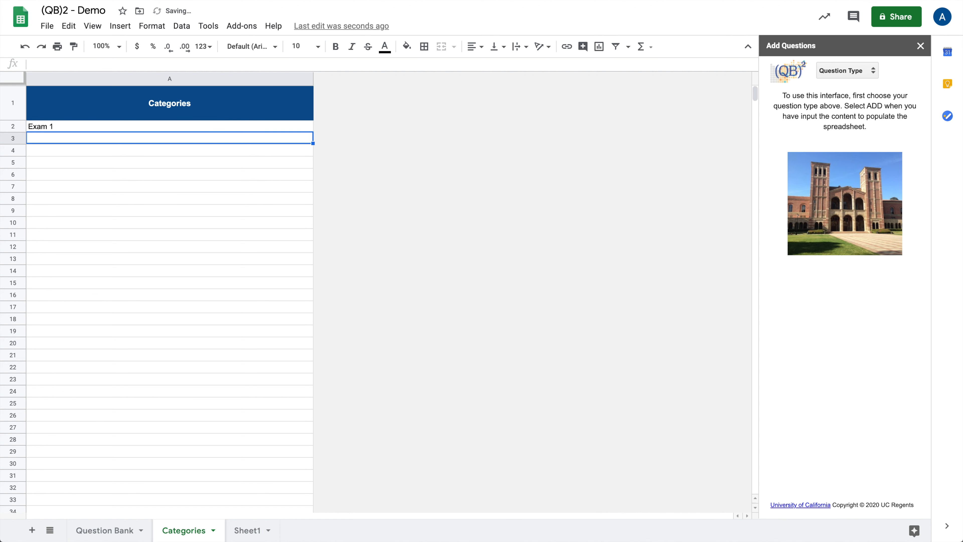
{"action": "type", "text": "Exam"}
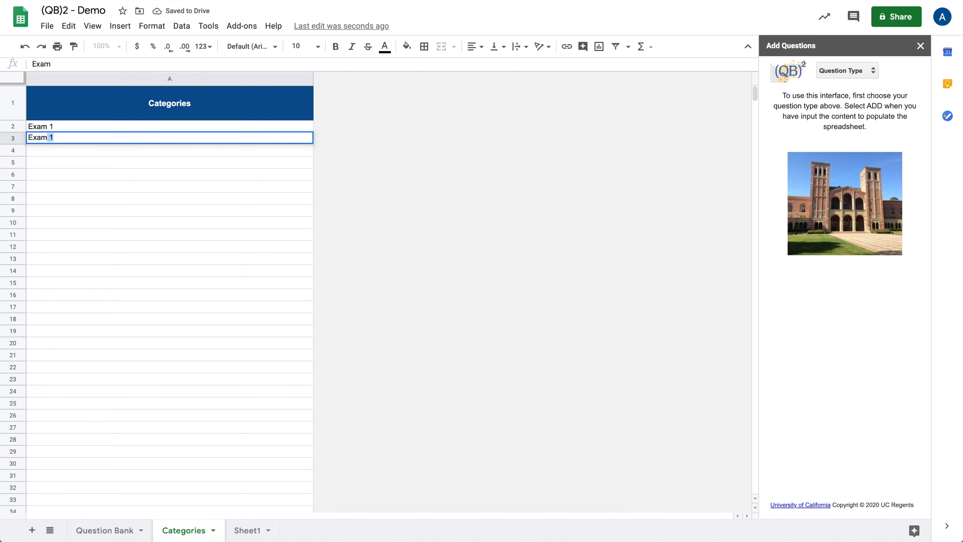
{"action": "type", "text": " 1 / Writing"}
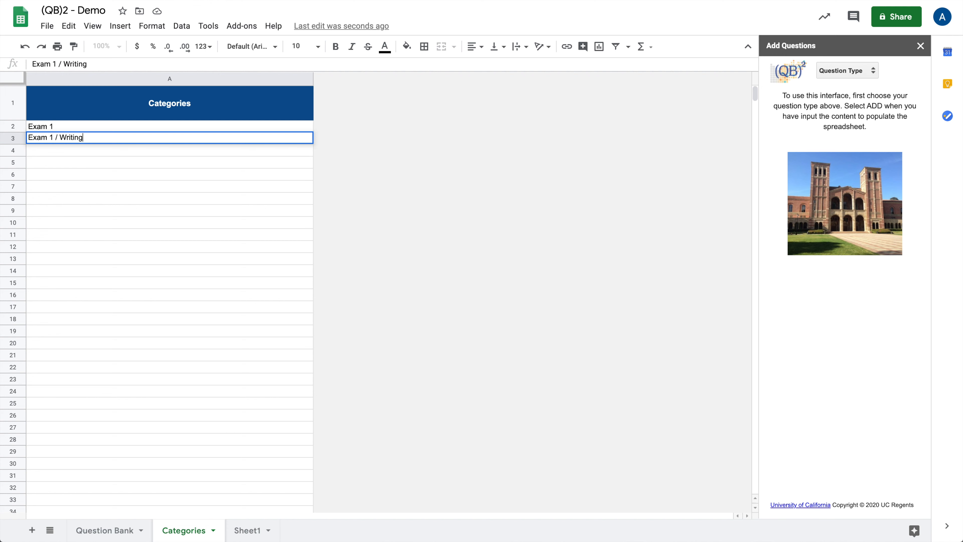
{"action": "key", "text": "Return"}
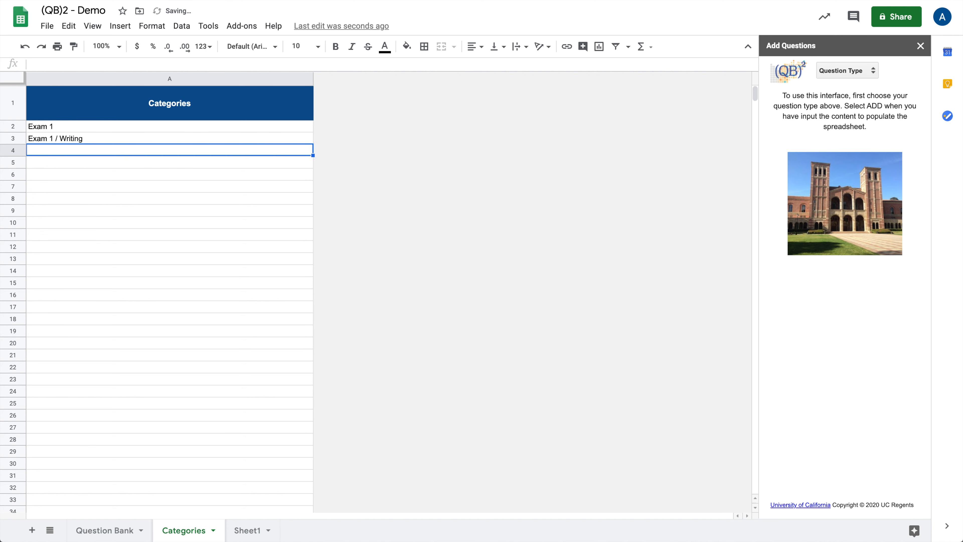
{"action": "type", "text": "Exam 1 "}
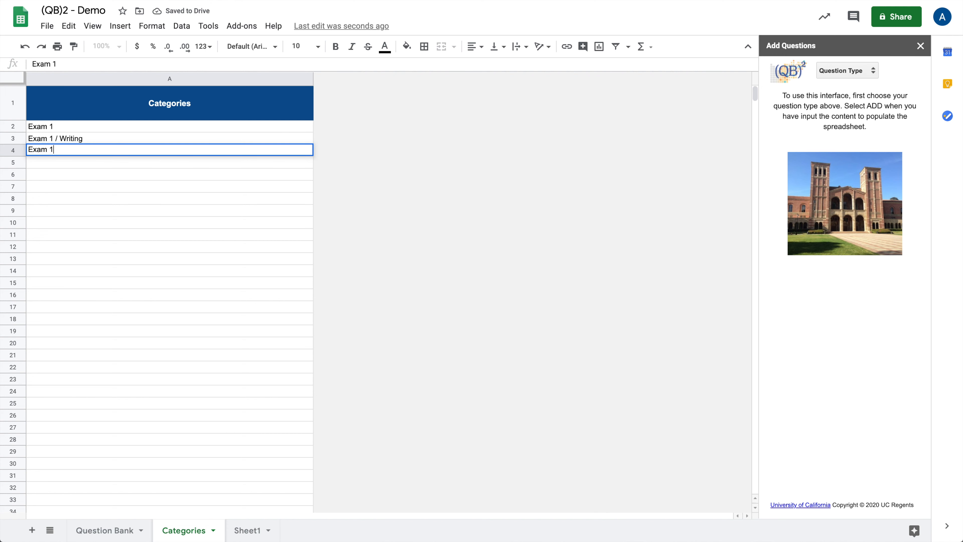
{"action": "type", "text": "/ Vocab"}
{"action": "key", "text": "Return"}
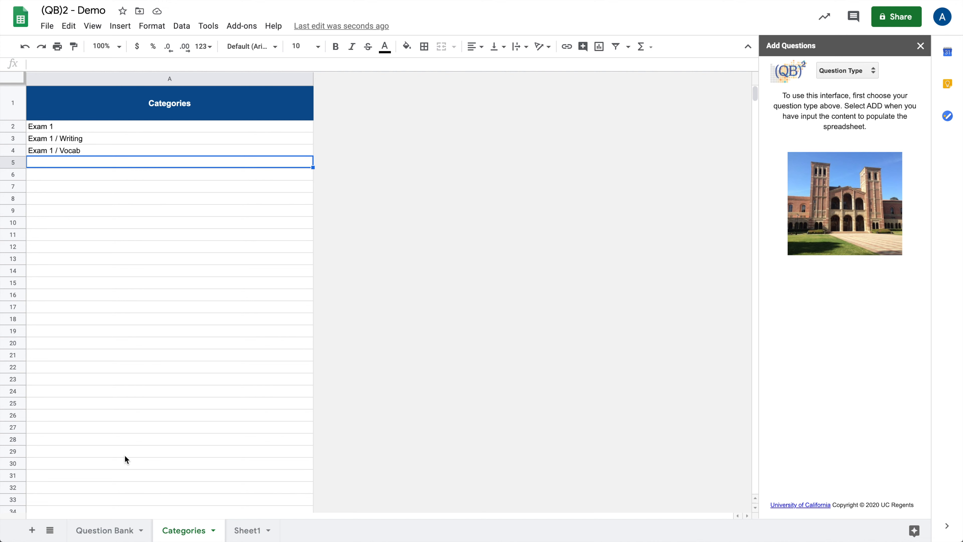
- Return to the Question Bank sheet, then close and relaunch the guided Add Questions interface of the (QB)² add-on
{"action": "left_click", "coordinate": [100, 528]}
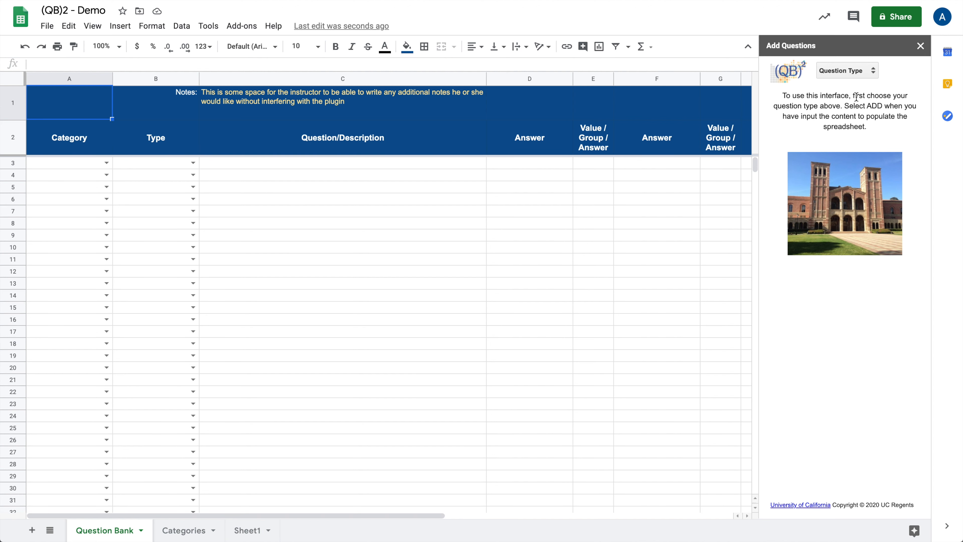
{"action": "left_click", "coordinate": [920, 47]}
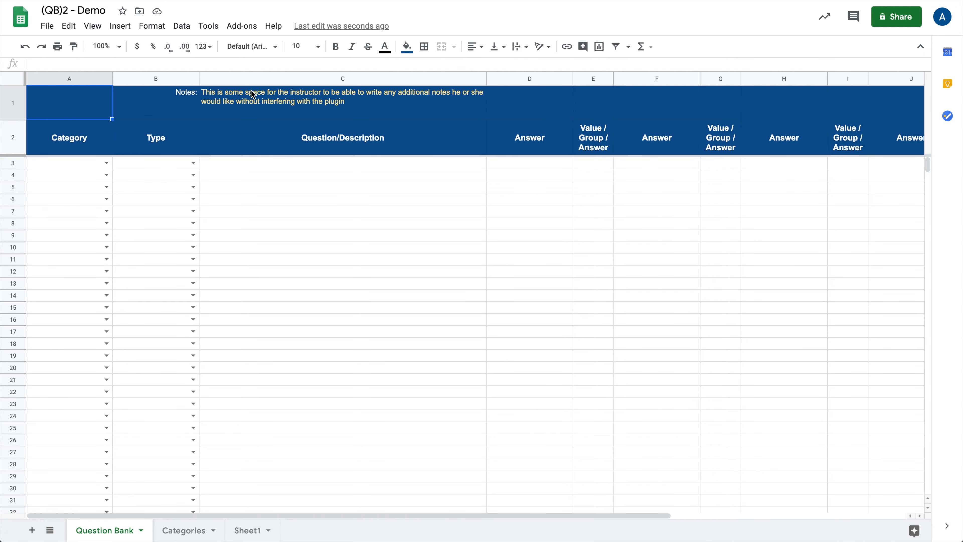
{"action": "left_click", "coordinate": [250, 32]}
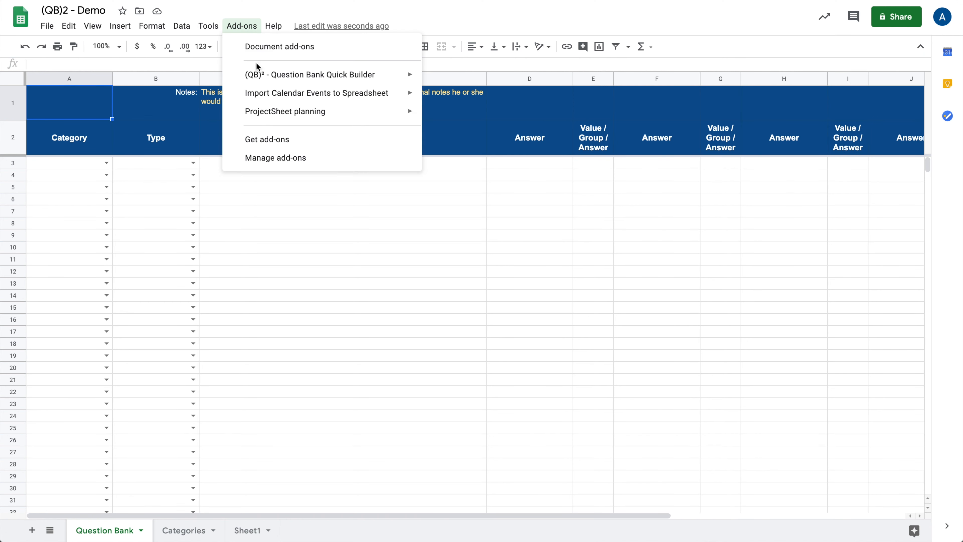
{"action": "mouse_move", "coordinate": [268, 80]}
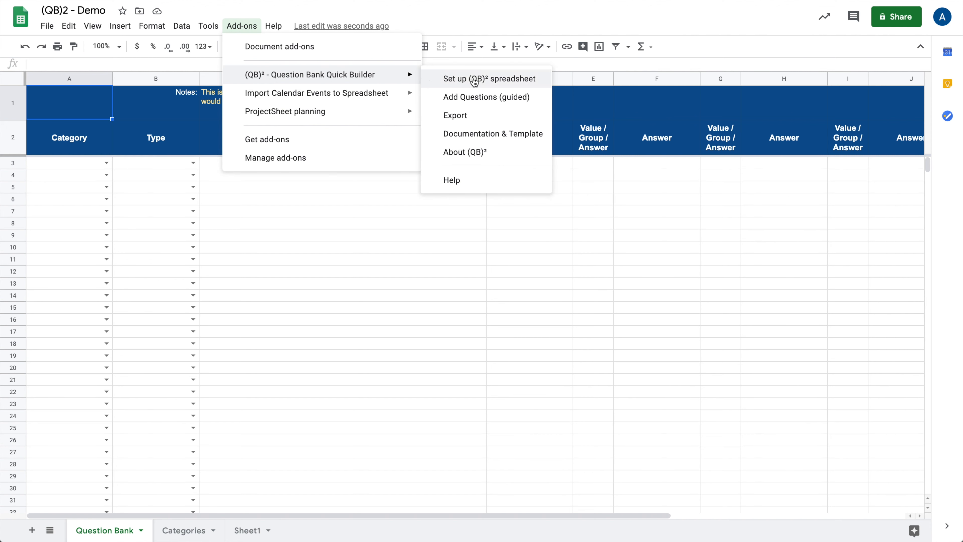
{"action": "left_click", "coordinate": [479, 100]}
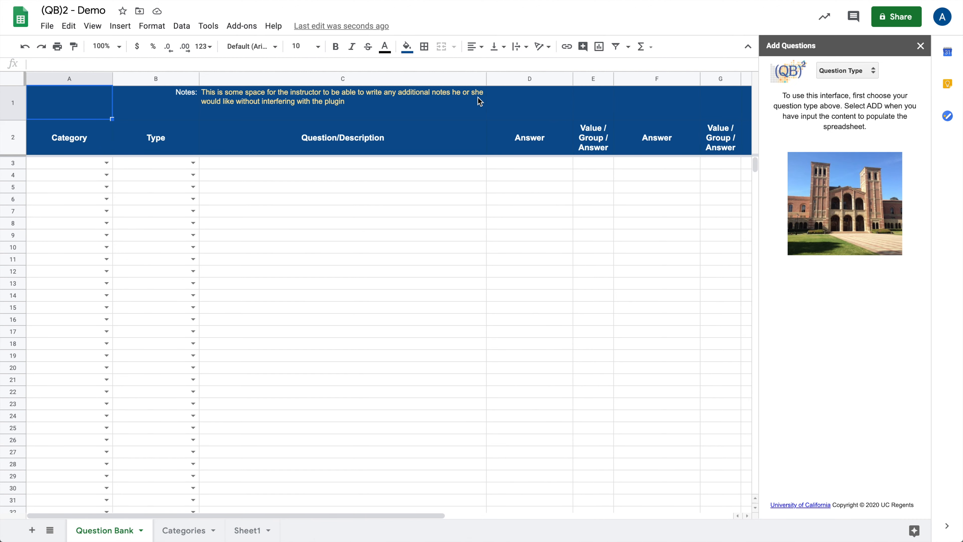
- Start a multichoice question in category Exam 1 with the text "What is the capital of California?"
{"action": "left_click", "coordinate": [855, 70]}
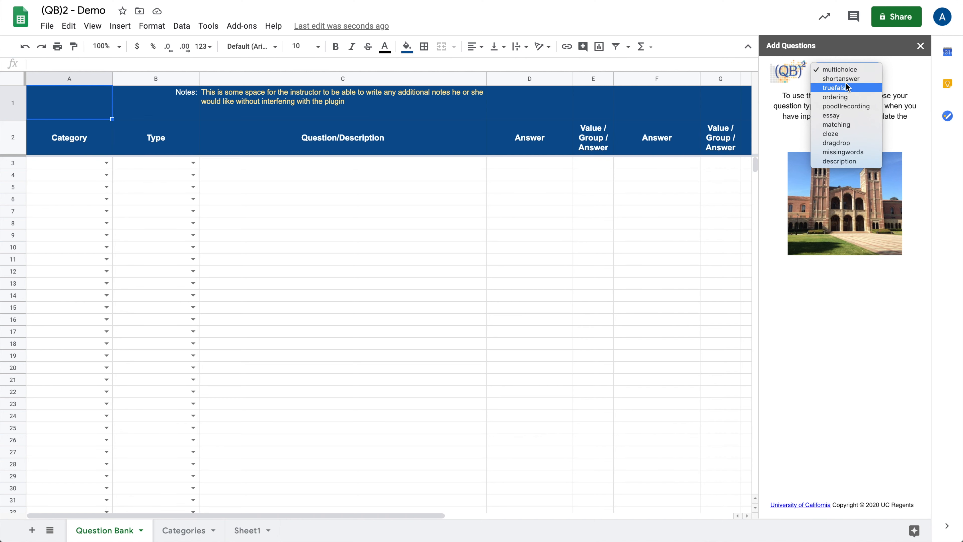
{"action": "left_click", "coordinate": [849, 70]}
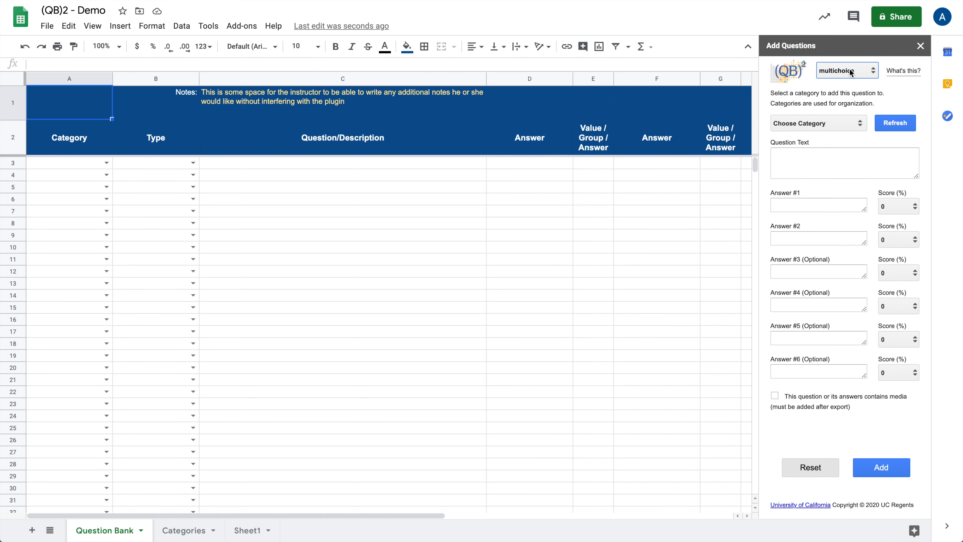
{"action": "left_click", "coordinate": [844, 122]}
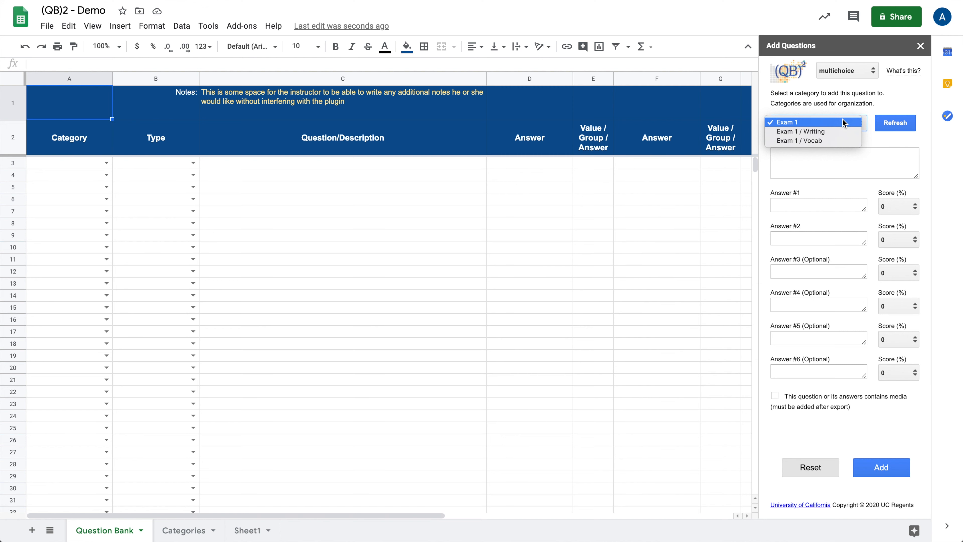
{"action": "left_click", "coordinate": [829, 127]}
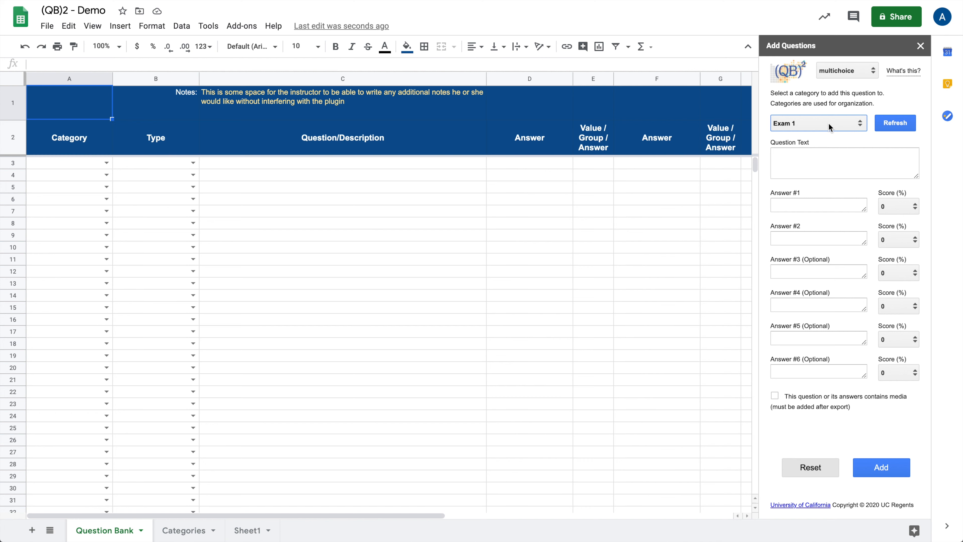
{"action": "left_click", "coordinate": [798, 157]}
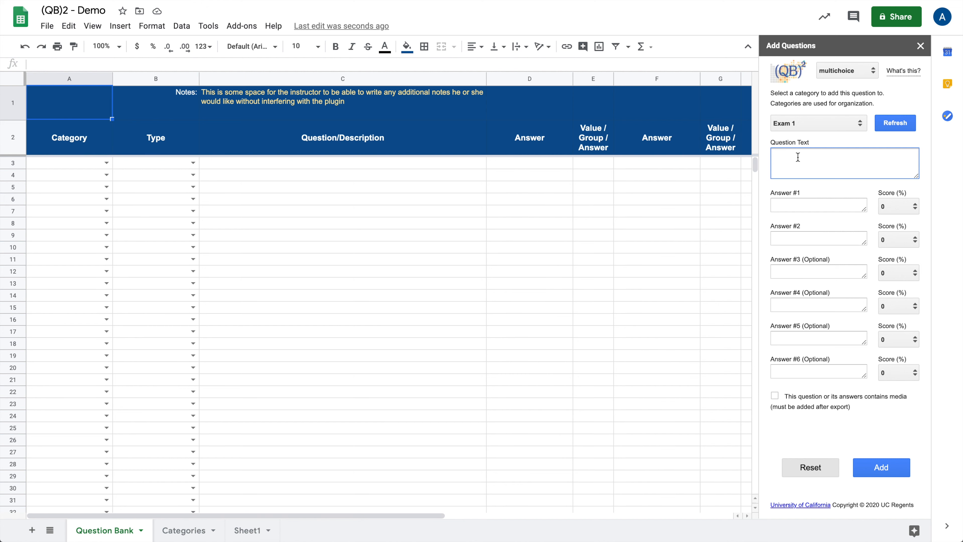
{"action": "type", "text": "What is the capital of California?"}
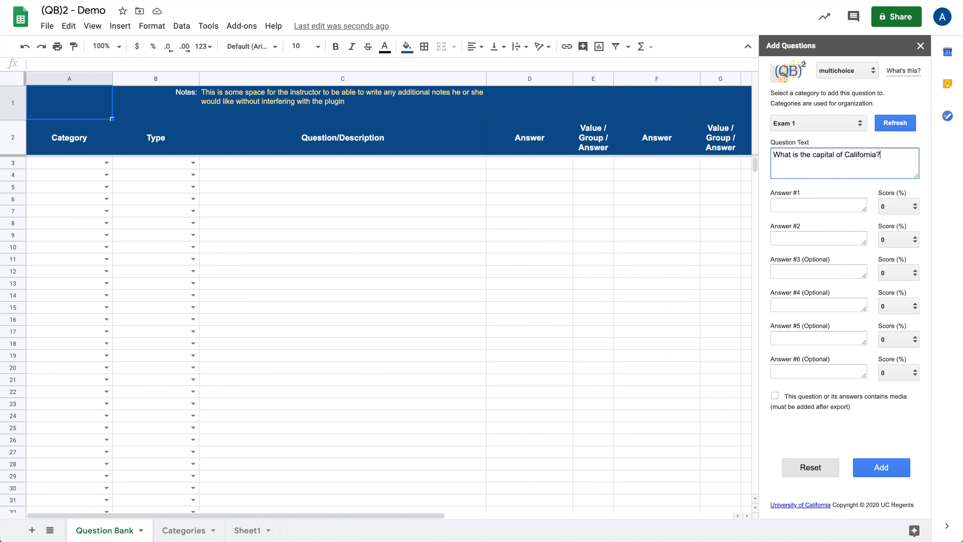
- Enter Sacramento as the first answer with a score of 100% and Los Angeles as the second answer
{"action": "left_click", "coordinate": [795, 207]}
{"action": "type", "text": "Sacr"}
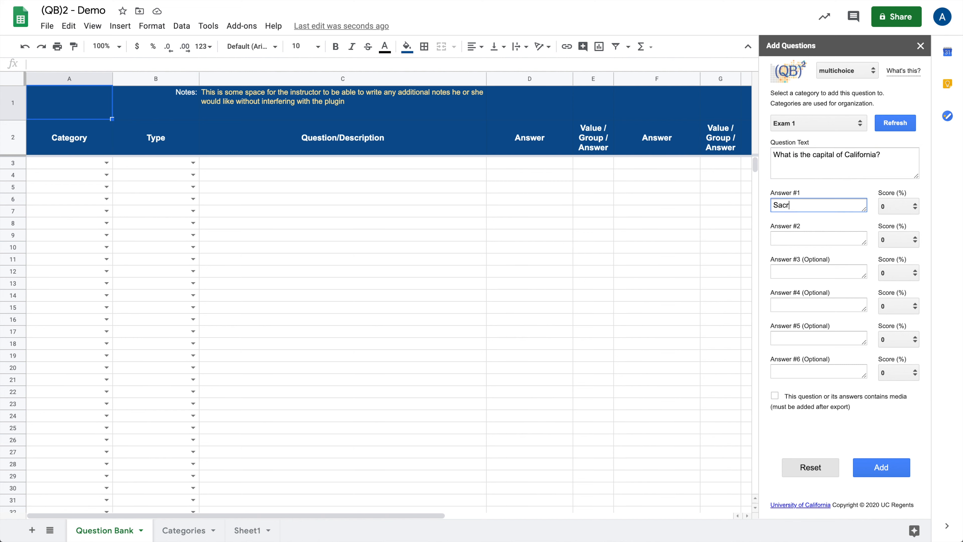
{"action": "type", "text": "amento"}
{"action": "left_click", "coordinate": [889, 209]}
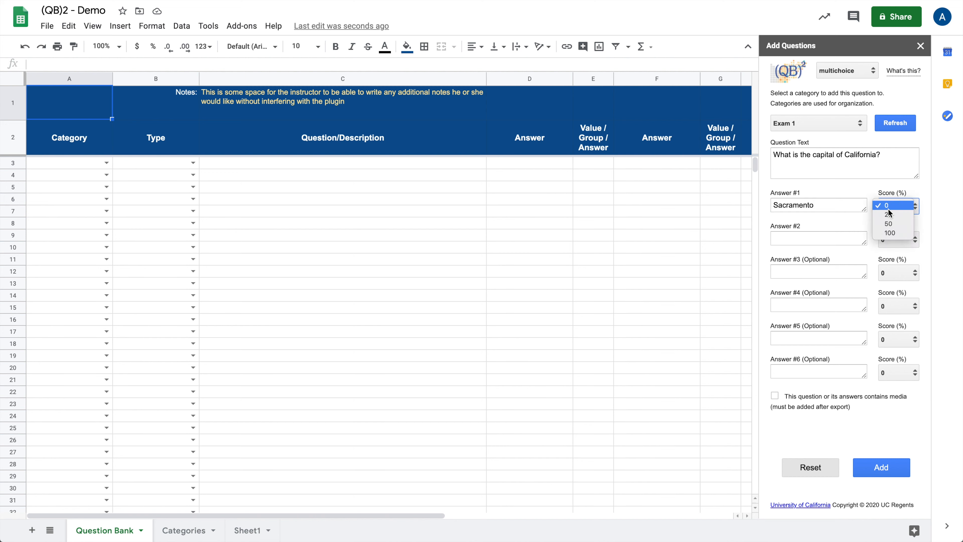
{"action": "left_click", "coordinate": [893, 233]}
{"action": "left_click", "coordinate": [816, 239]}
{"action": "type", "text": "Los Angeles"}
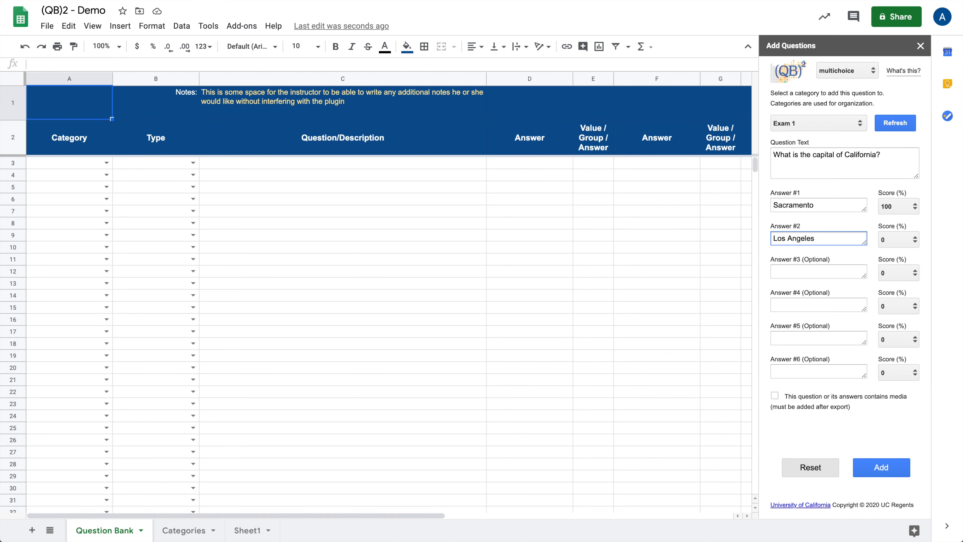
- Enter San Francisco as the third answer with a 0% score and add the question to the spreadsheet, flagged as containing media
{"action": "left_click", "coordinate": [820, 268]}
{"action": "type", "text": "San fra"}
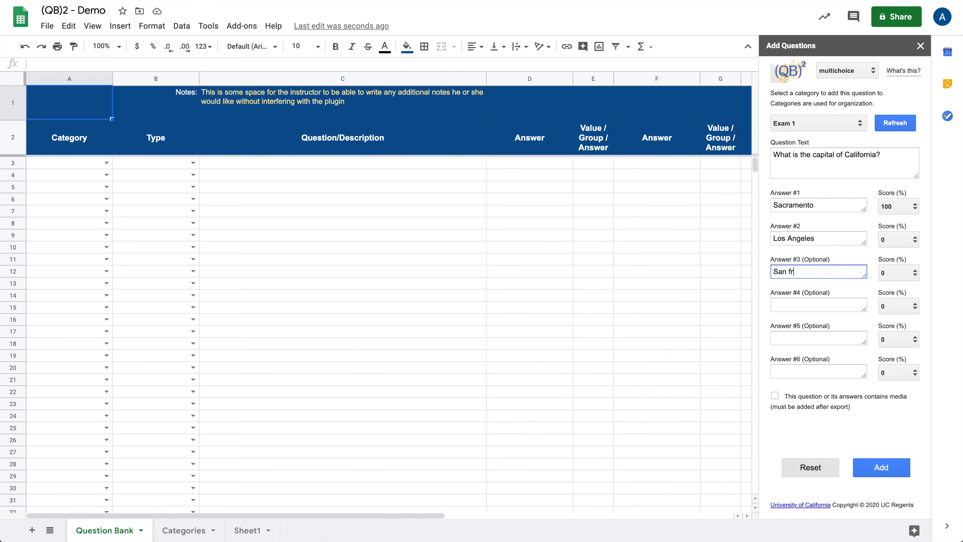
{"action": "key", "text": "BackSpace"}
{"action": "key", "text": "BackSpace"}
{"action": "type", "text": "Francisco"}
{"action": "left_click", "coordinate": [896, 273]}
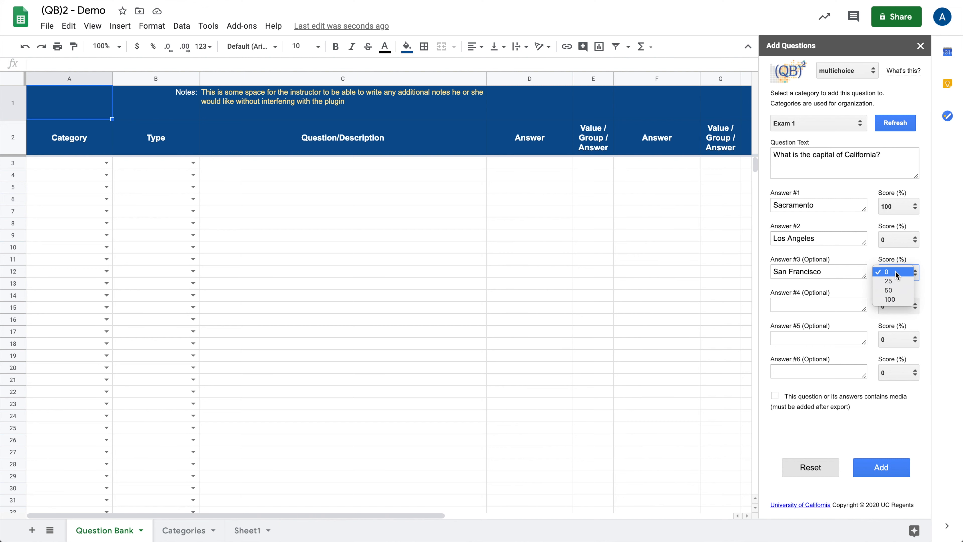
{"action": "left_click", "coordinate": [888, 271]}
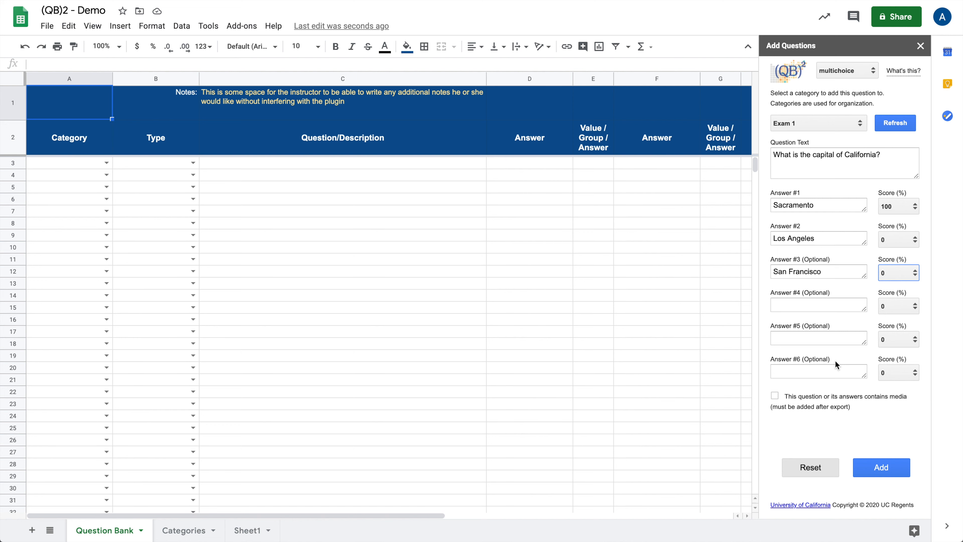
{"action": "left_click", "coordinate": [775, 396]}
{"action": "left_click", "coordinate": [878, 470]}
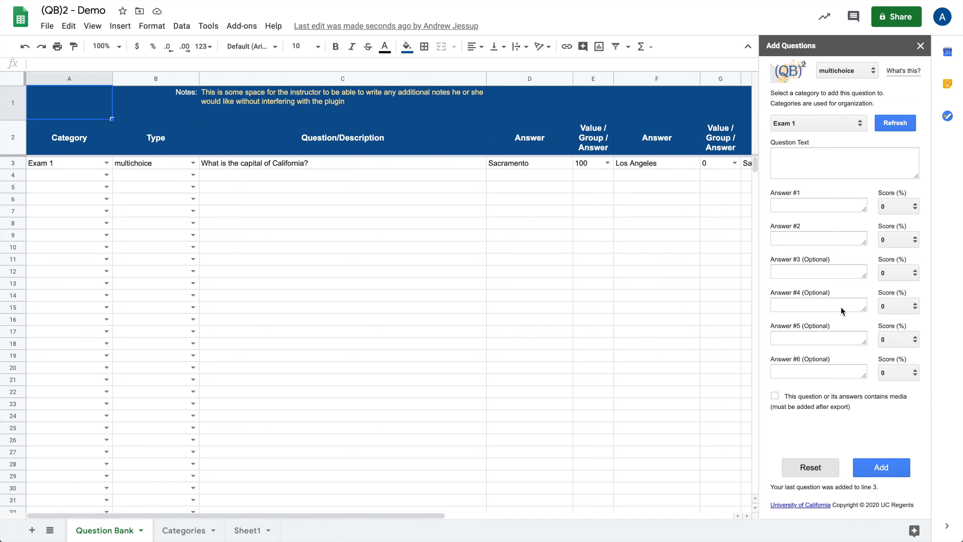
- Start a truefalse question with the text "Earth is the fourth planet from the Sun"
{"action": "left_click", "coordinate": [859, 75]}
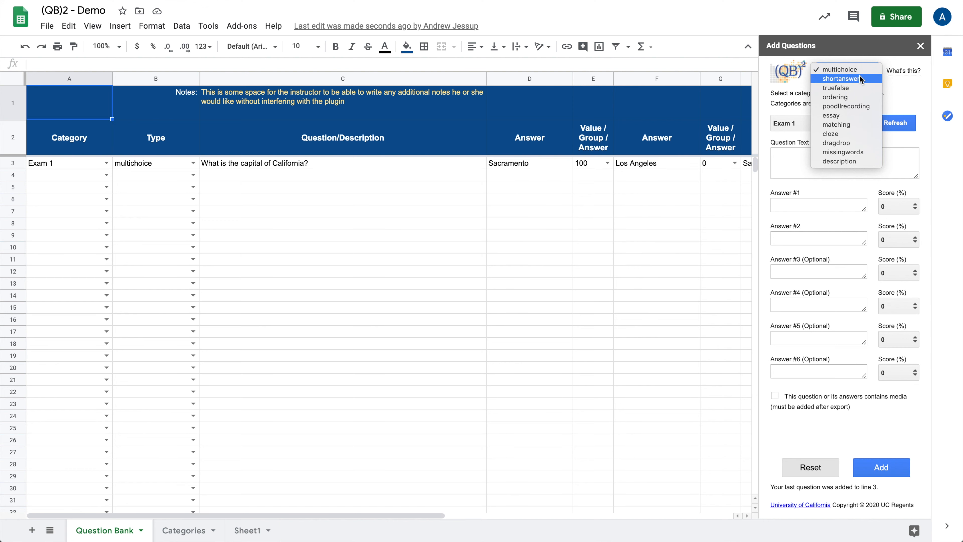
{"action": "left_click", "coordinate": [850, 87]}
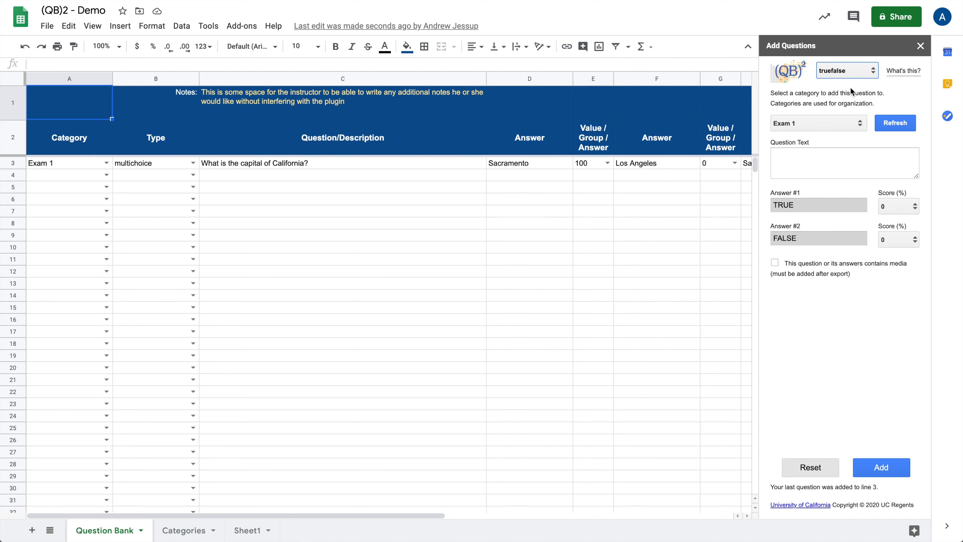
{"action": "left_click", "coordinate": [804, 155]}
{"action": "type", "text": "Ear"}
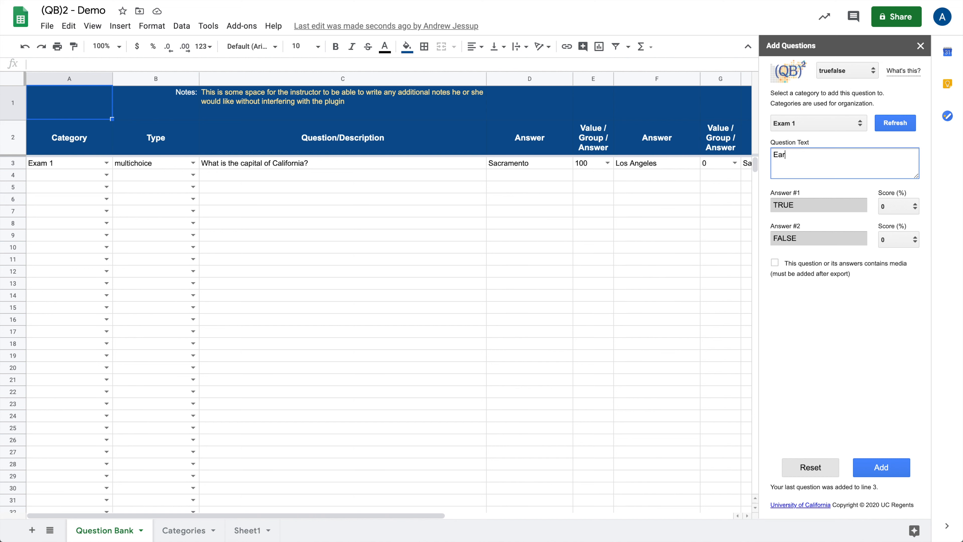
{"action": "type", "text": "th is the fourth planet from the Sun"}
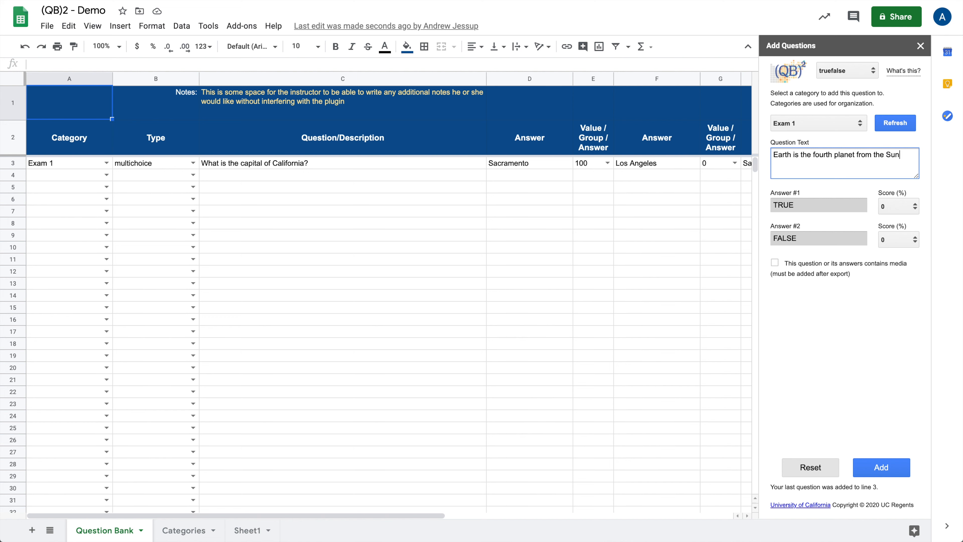
- Set the FALSE answer's score to 100% and assign the true/false question to the category Exam 1 / Vocab
{"action": "left_click", "coordinate": [821, 308]}
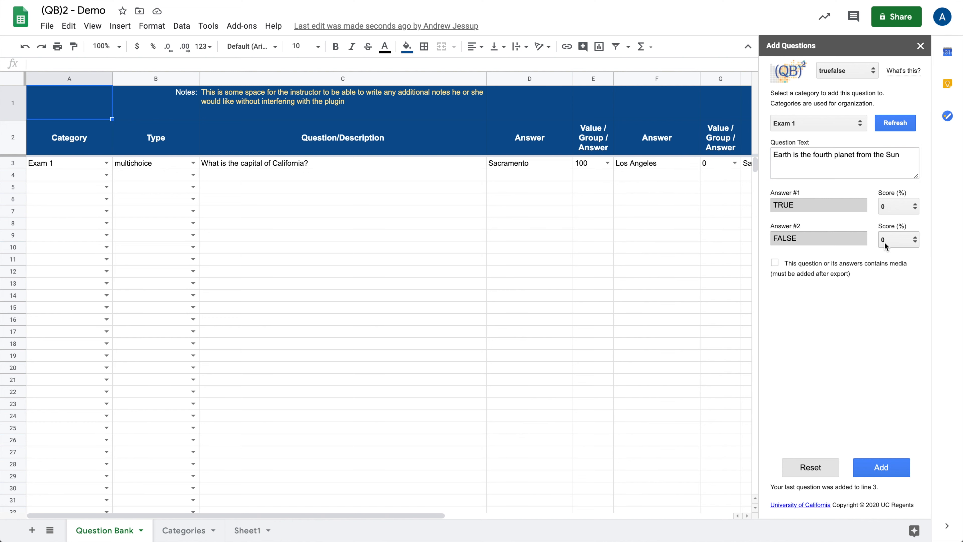
{"action": "left_click", "coordinate": [896, 240]}
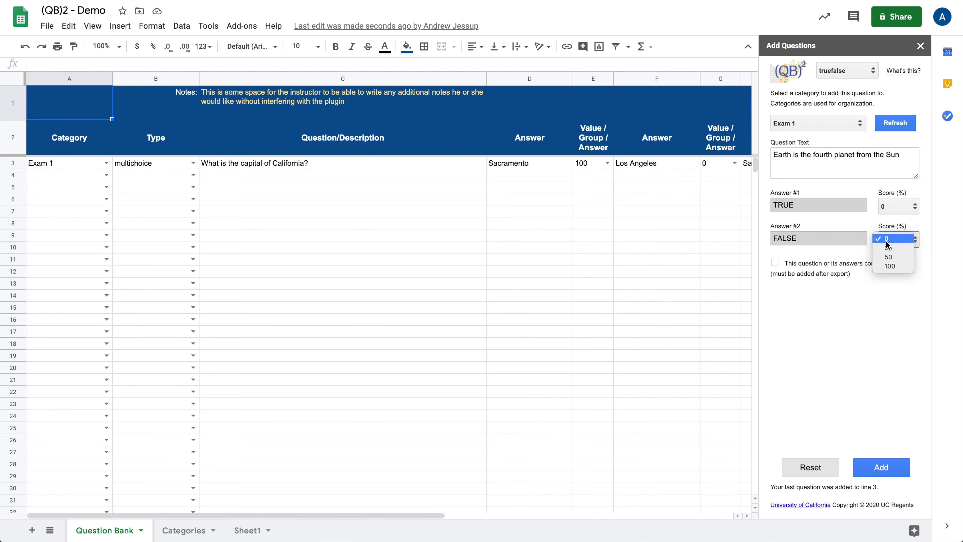
{"action": "left_click", "coordinate": [894, 266]}
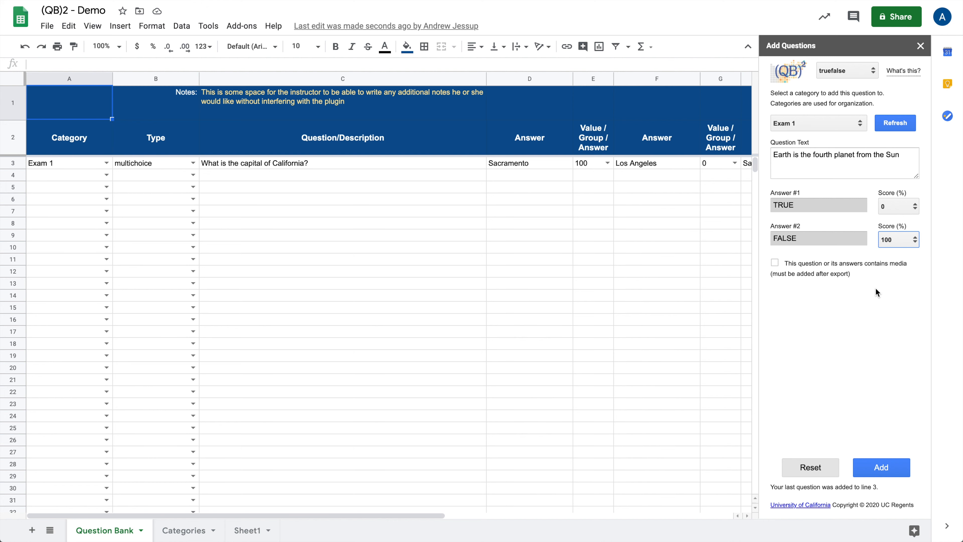
{"action": "left_click", "coordinate": [854, 123]}
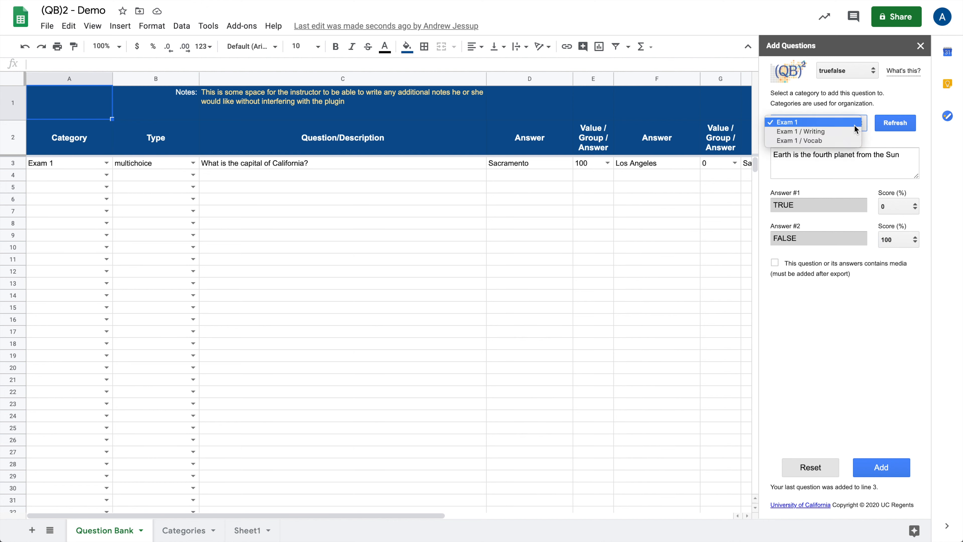
{"action": "left_click", "coordinate": [840, 144]}
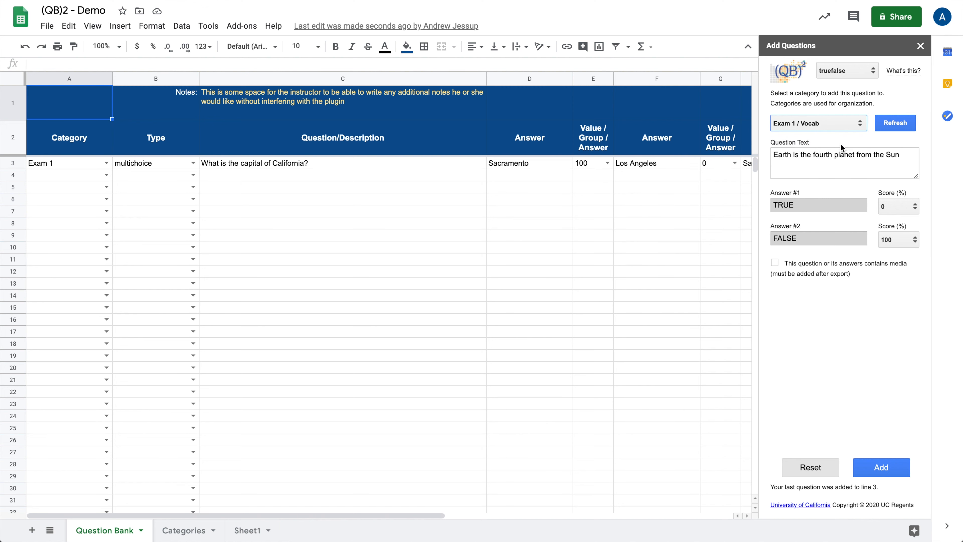
- Add the true/false question to the spreadsheet and select its row 4
{"action": "left_click", "coordinate": [880, 467]}
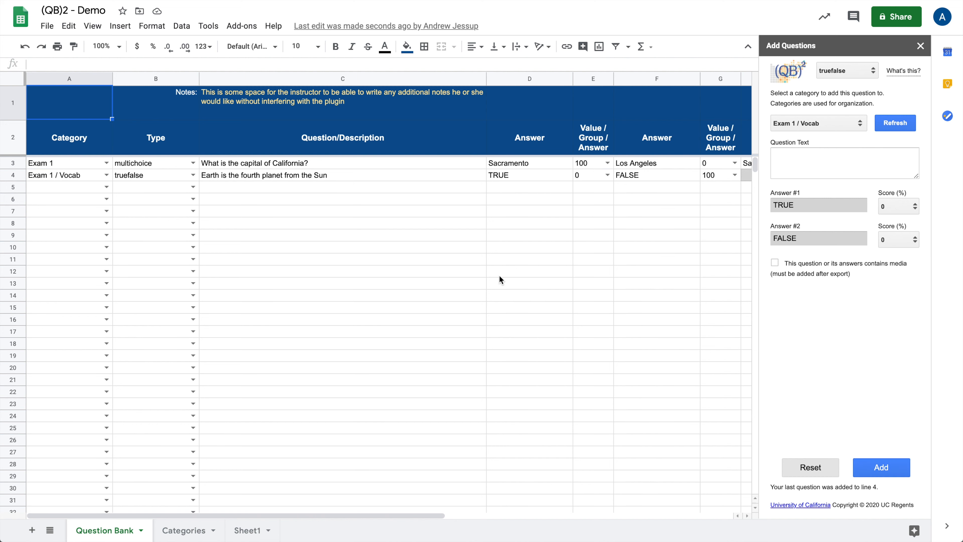
{"action": "left_click", "coordinate": [21, 177]}
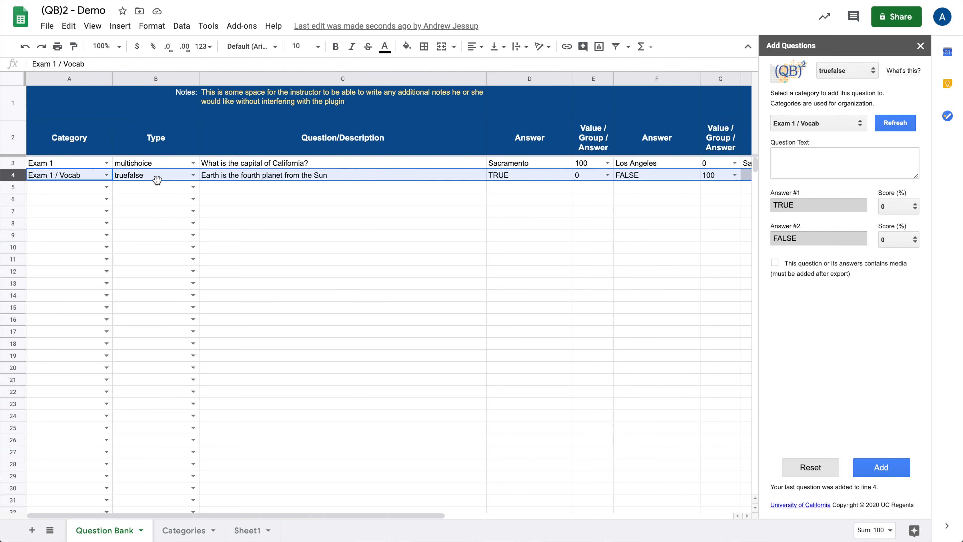
- Start an ordering question with the text "Place the following in alphabetical order:"
{"action": "left_click", "coordinate": [848, 76]}
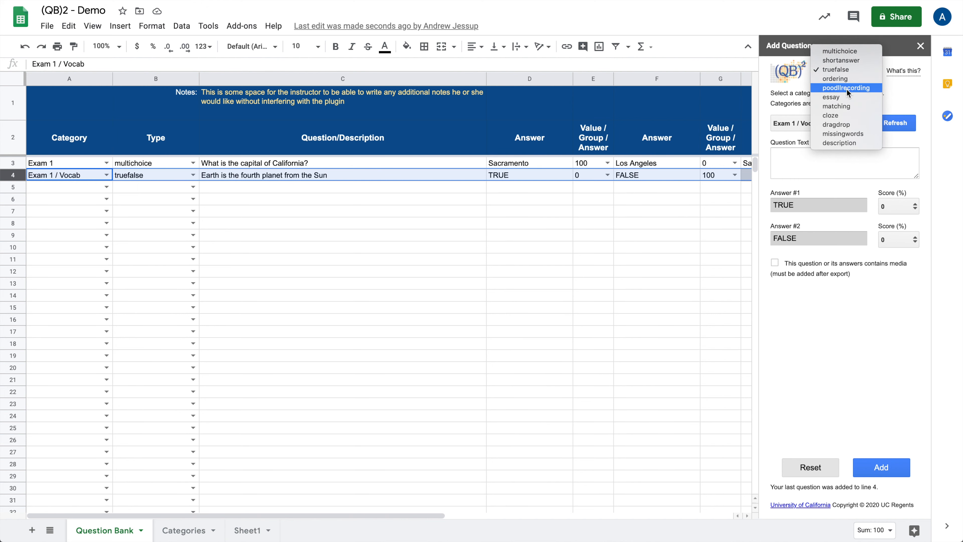
{"action": "left_click", "coordinate": [846, 79]}
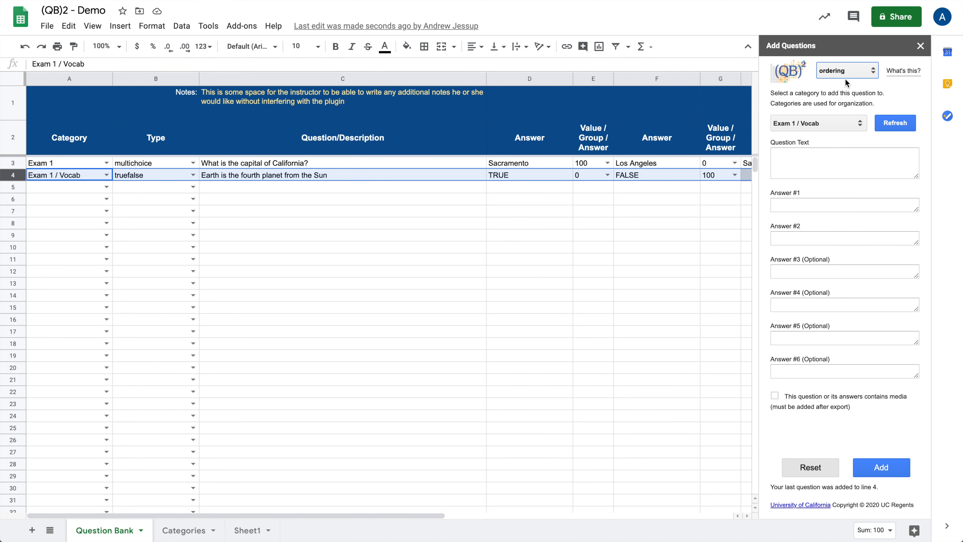
{"action": "left_click", "coordinate": [800, 155]}
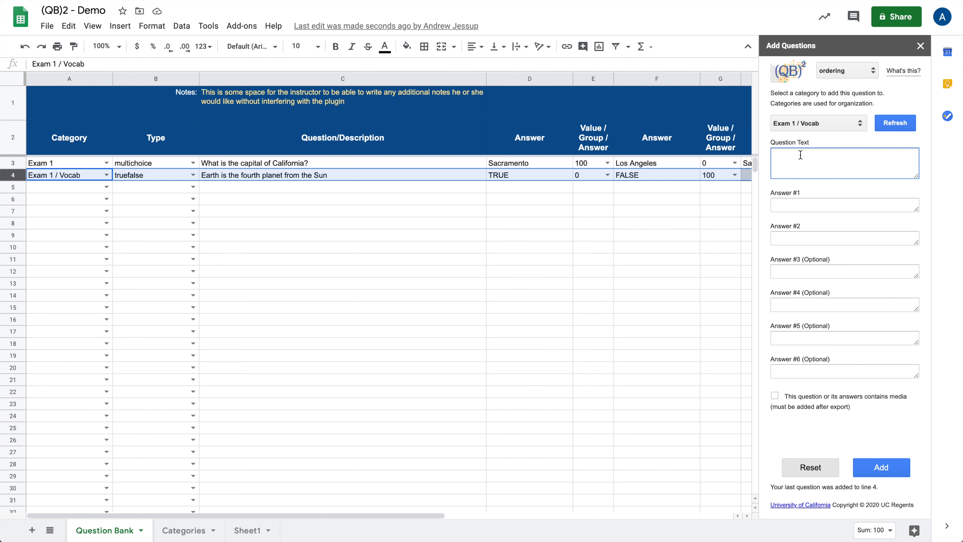
{"action": "type", "text": "Place the following in alphabetical order"}
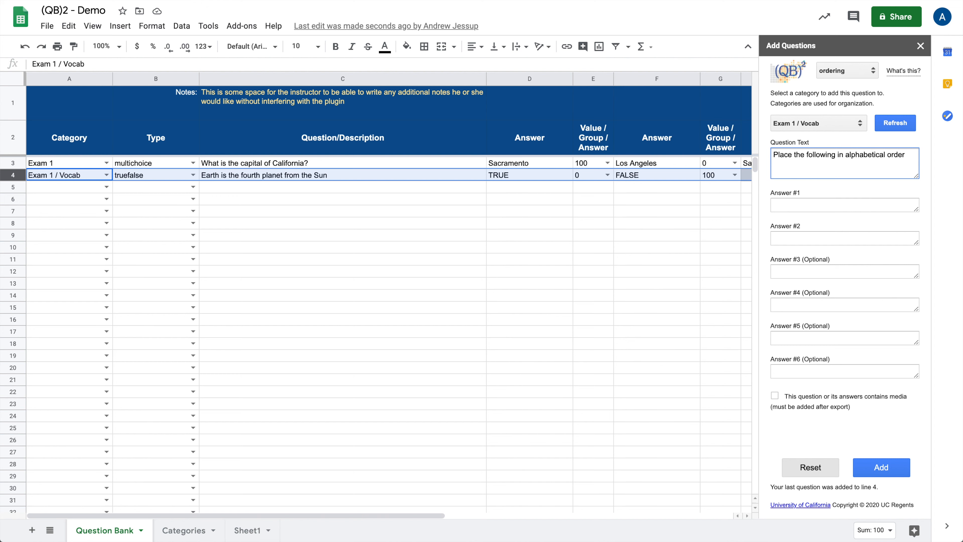
{"action": "type", "text": ":"}
- Enter Apple, Banana and Carrot as answers 1 to 3 and add the ordering question to the spreadsheet
{"action": "left_click", "coordinate": [793, 201]}
{"action": "type", "text": "Apple"}
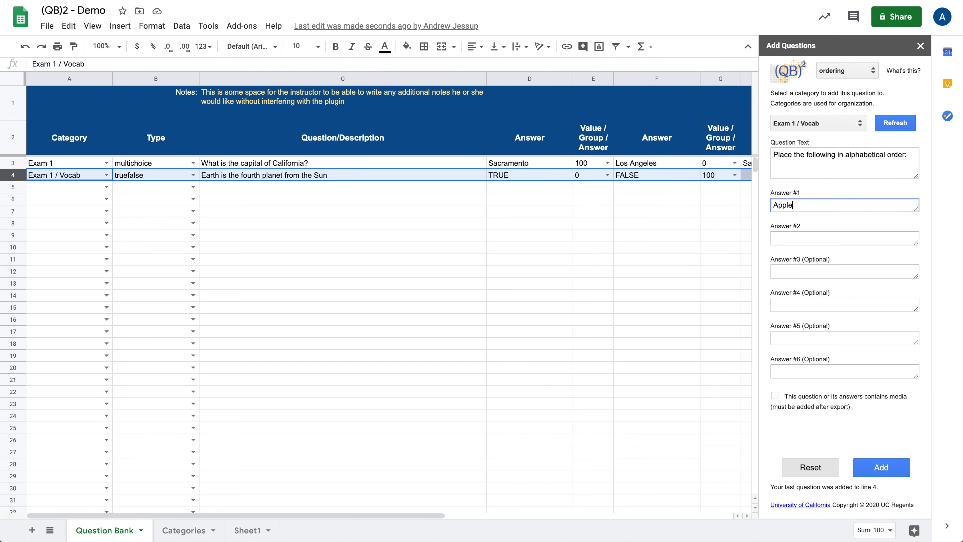
{"action": "left_click", "coordinate": [845, 238]}
{"action": "type", "text": "Ban"}
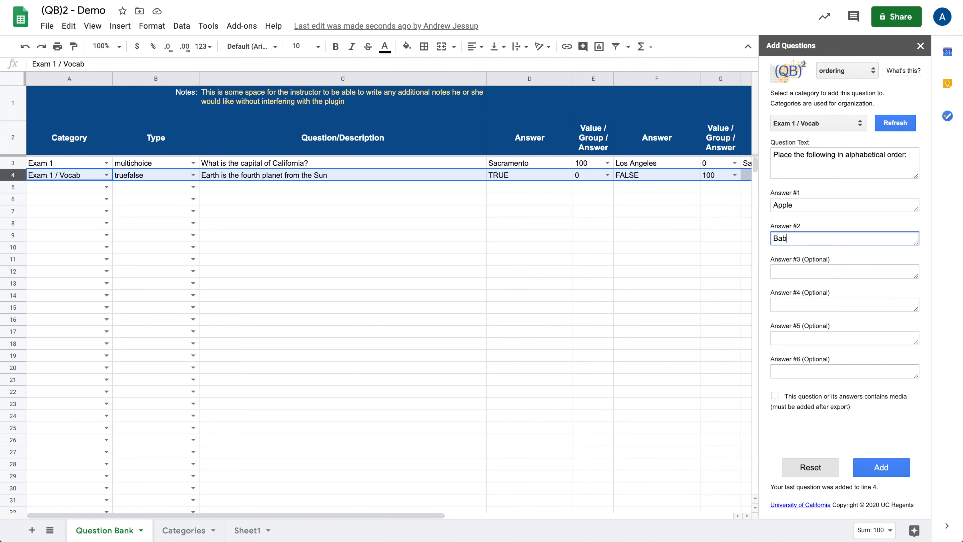
{"action": "type", "text": "ana"}
{"action": "left_click", "coordinate": [844, 272]}
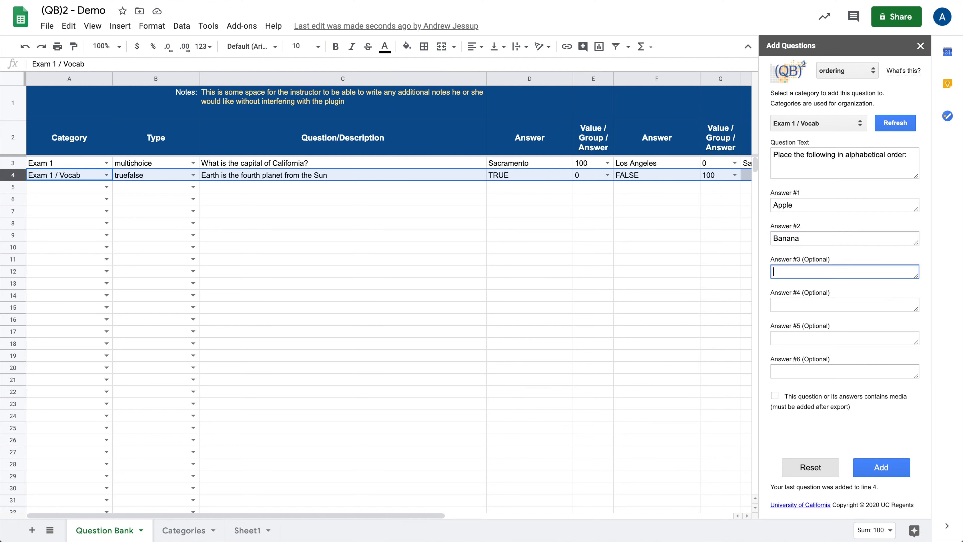
{"action": "type", "text": "Carrot"}
{"action": "left_click", "coordinate": [876, 468]}
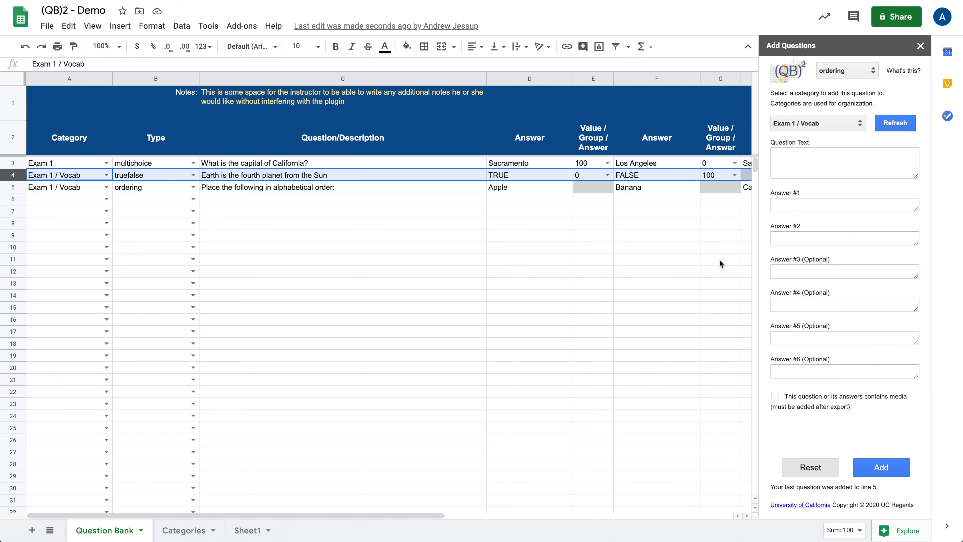
- Start an essay question with the text "Describe what makes a good essay."
{"action": "left_click", "coordinate": [841, 71]}
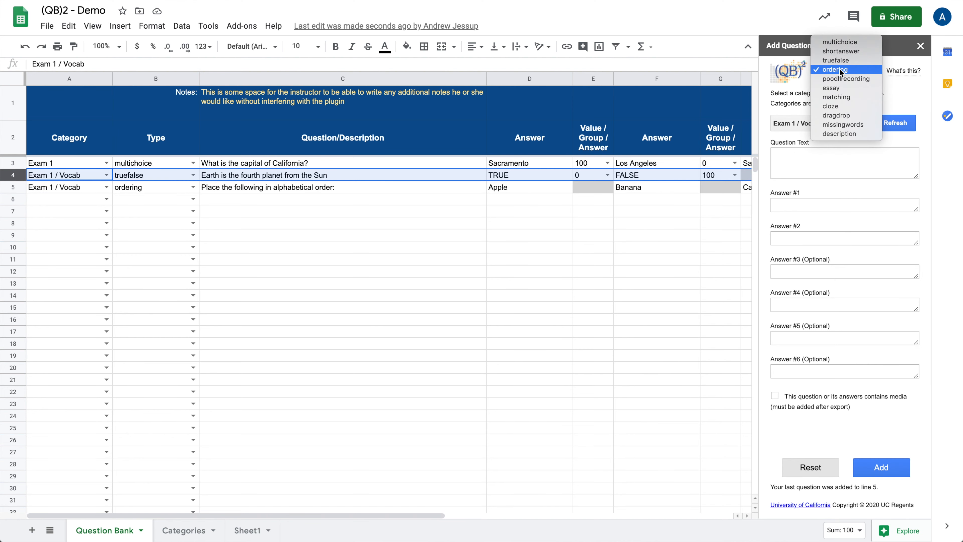
{"action": "left_click", "coordinate": [840, 88]}
{"action": "left_click", "coordinate": [804, 154]}
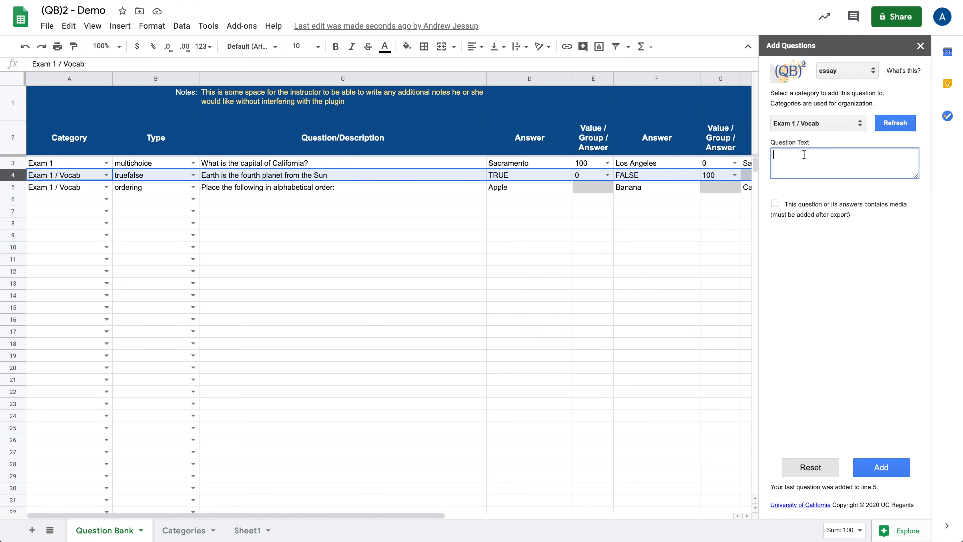
{"action": "type", "text": "Describe what makes a good "}
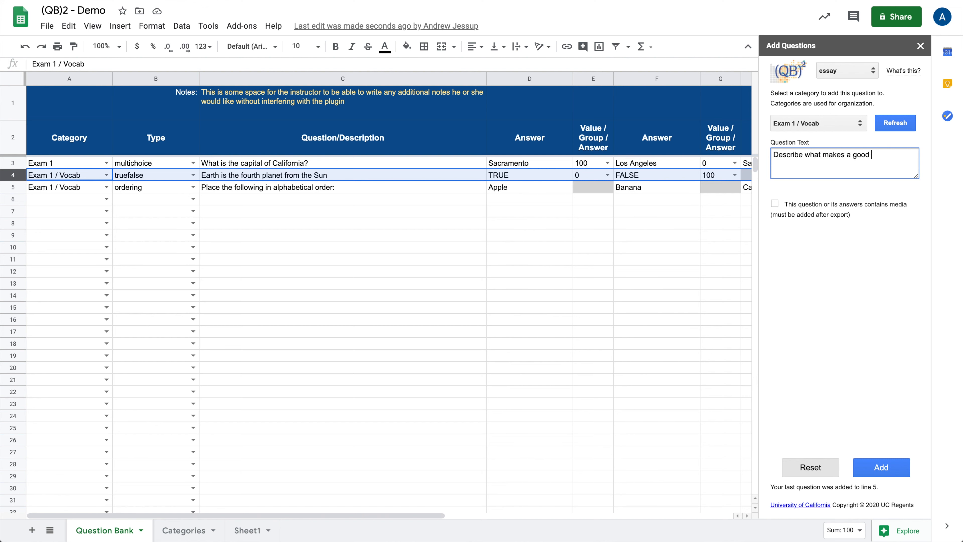
{"action": "type", "text": "essay."}
- Assign the essay question to the category Exam 1 / Writing and add it to the spreadsheet
{"action": "left_click", "coordinate": [811, 123]}
{"action": "left_click", "coordinate": [811, 121]}
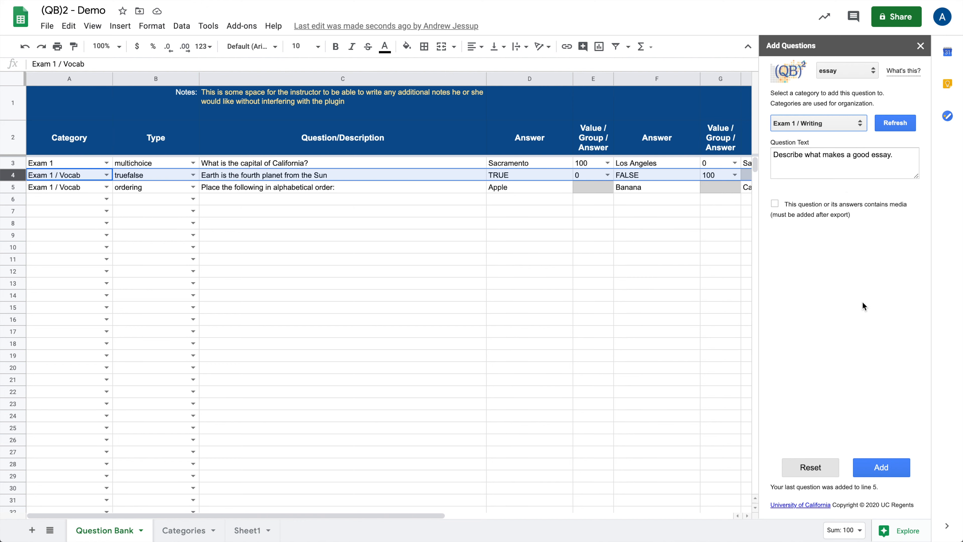
{"action": "left_click", "coordinate": [879, 466]}
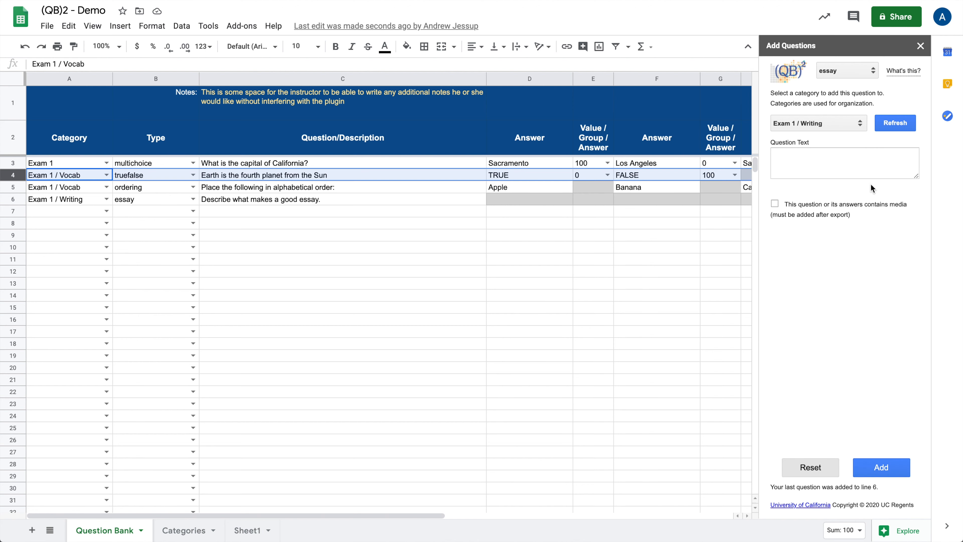
- Start a dragdrop question whose text is a person's first name followed by "is so [[1]], which is kind of [[2]]."
{"action": "left_click", "coordinate": [856, 76]}
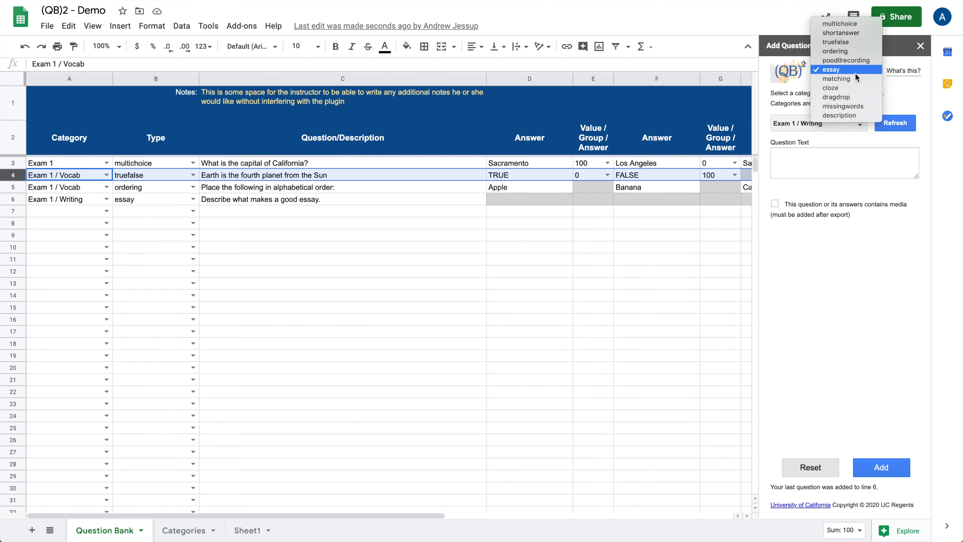
{"action": "left_click", "coordinate": [839, 97]}
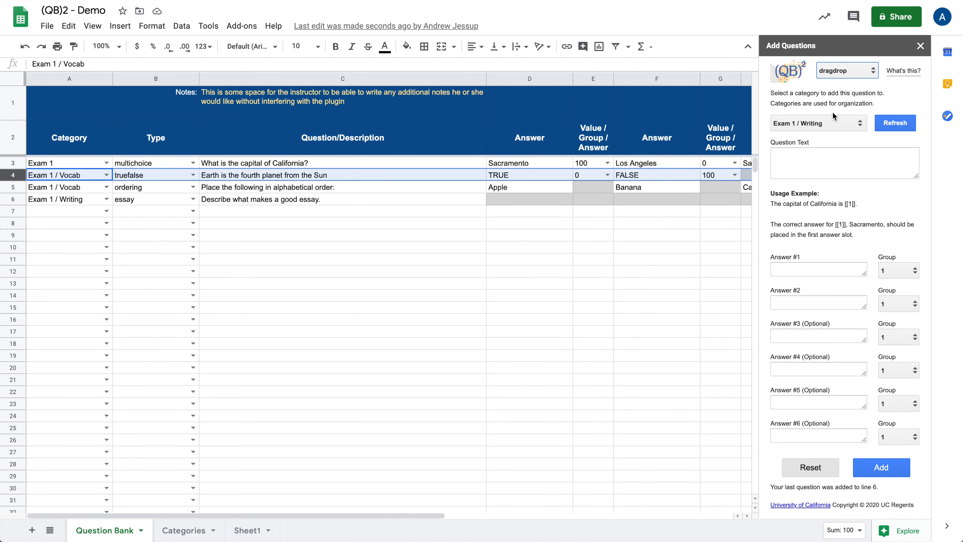
{"action": "left_click", "coordinate": [794, 156]}
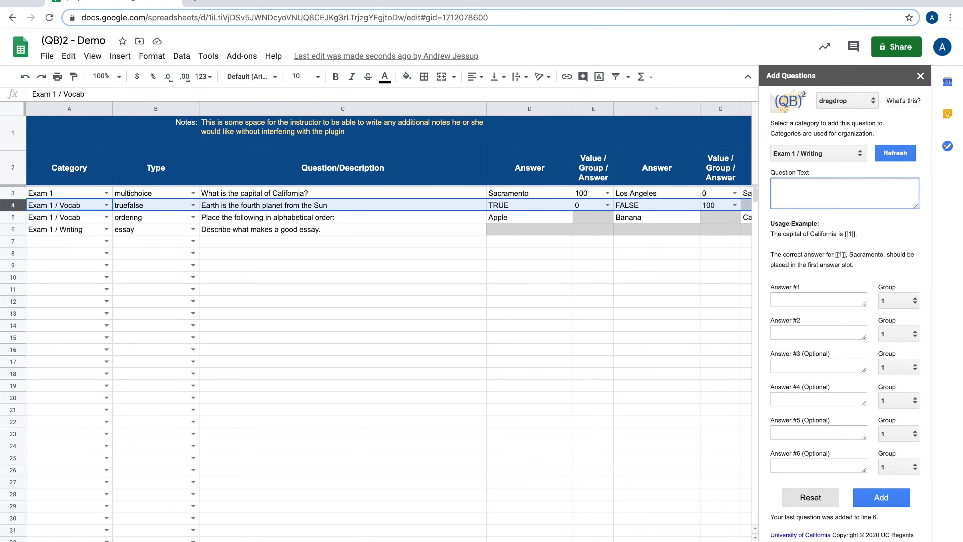
{"action": "type", "text": "Andrew is so [[1]], which is k"}
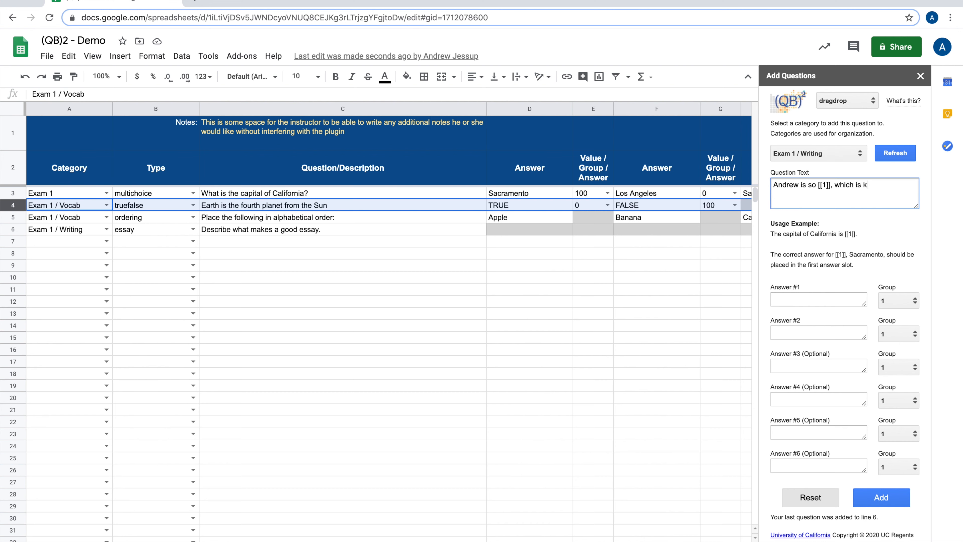
{"action": "type", "text": "ind of [[2]]."}
- Enter "funny" as the first answer and "annoying" as the second answer of the dragdrop question
{"action": "left_click", "coordinate": [781, 298]}
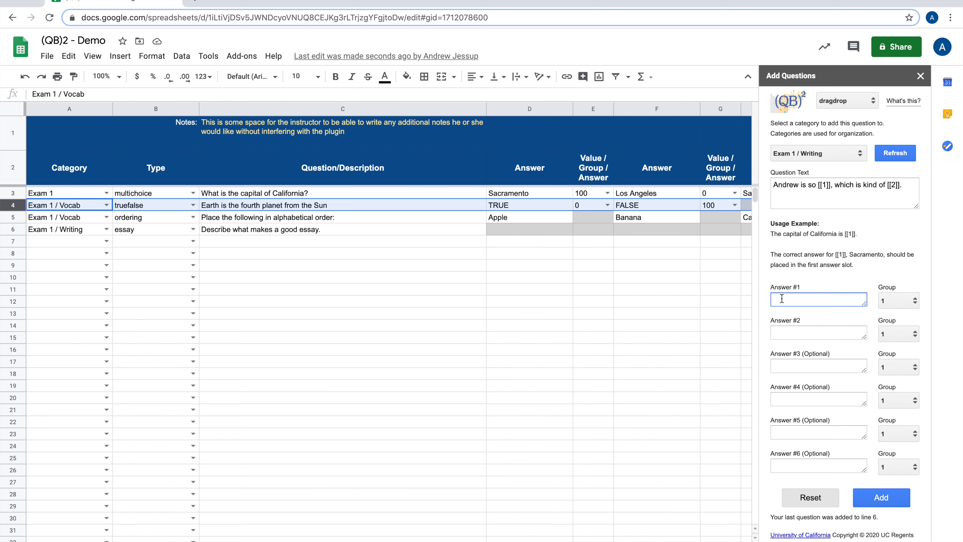
{"action": "type", "text": "funny"}
{"action": "left_click", "coordinate": [790, 331]}
{"action": "type", "text": "annou"}
{"action": "key", "text": "BackSpace"}
{"action": "type", "text": "ying"}
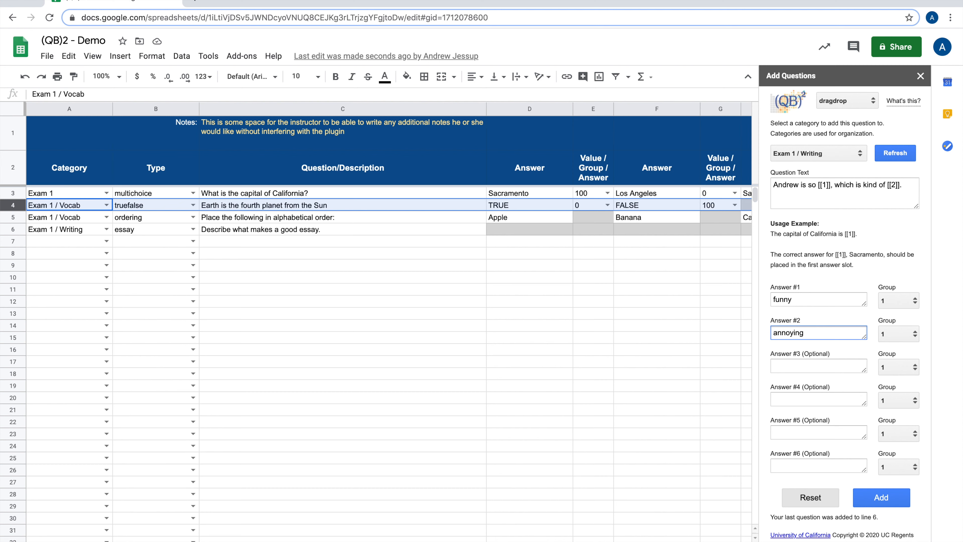
- Enter "strange" as the third answer and assign it to group 2
{"action": "left_click", "coordinate": [794, 365]}
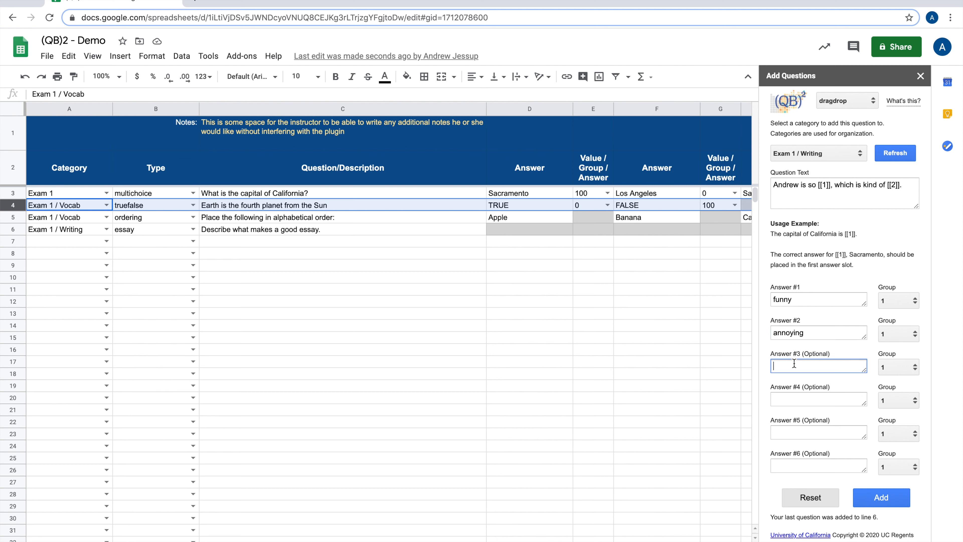
{"action": "left_click", "coordinate": [889, 367]}
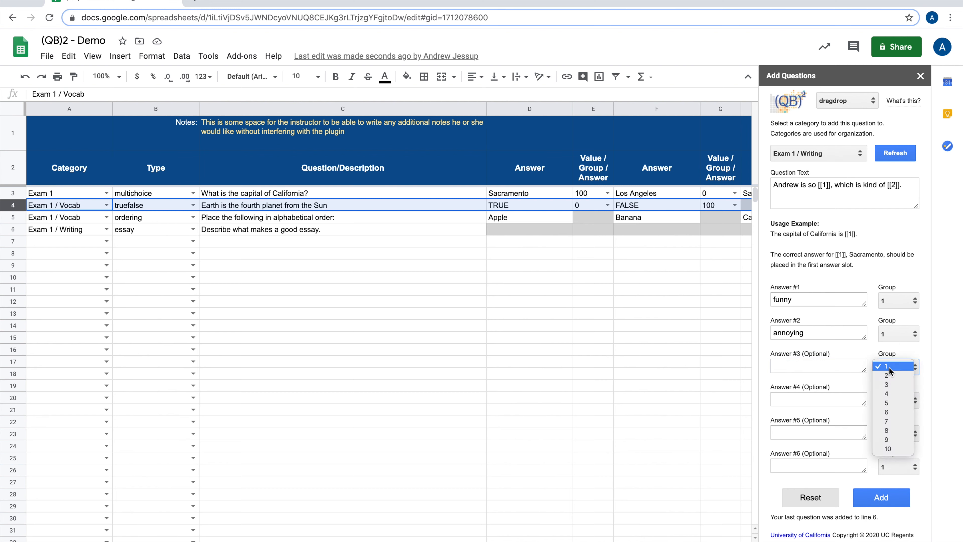
{"action": "left_click", "coordinate": [887, 375]}
{"action": "left_click", "coordinate": [818, 364]}
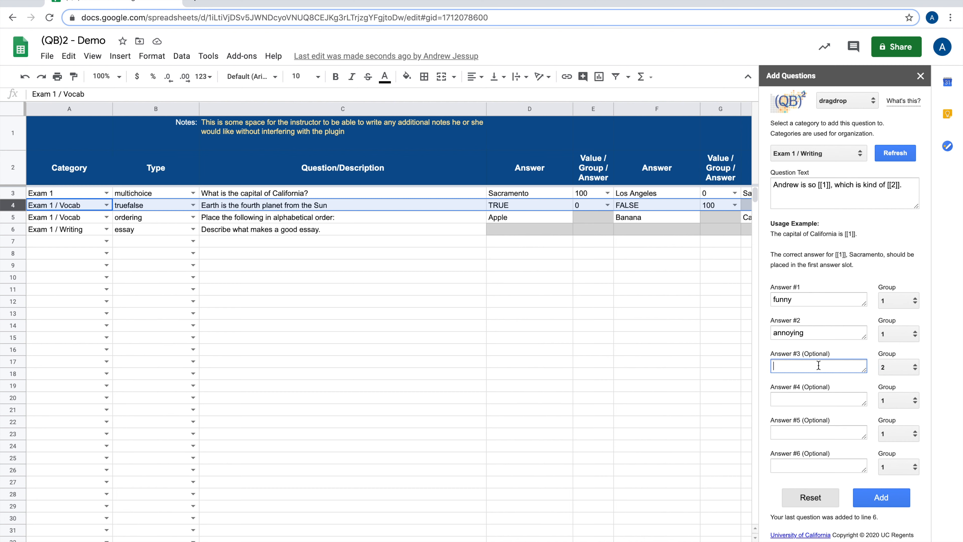
{"action": "type", "text": "strange"}
- Enter "expected" as the fourth answer in group 2 and add the dragdrop question to the spreadsheet
{"action": "left_click", "coordinate": [815, 396]}
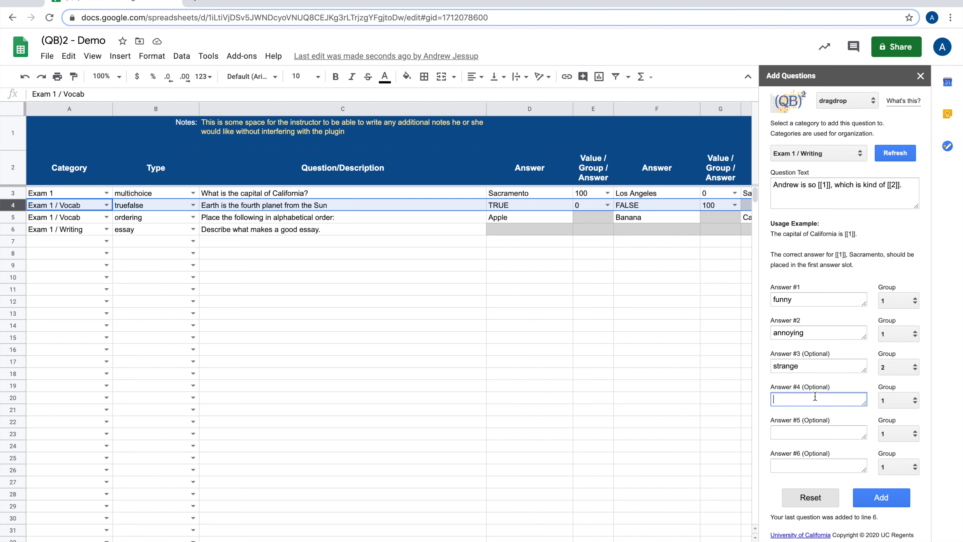
{"action": "type", "text": "expected"}
{"action": "left_click", "coordinate": [897, 400]}
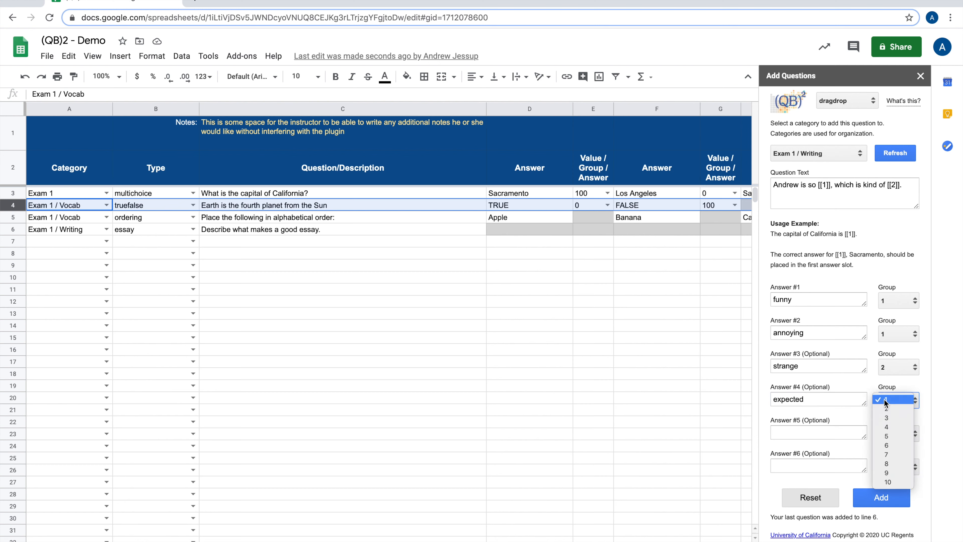
{"action": "left_click", "coordinate": [887, 410]}
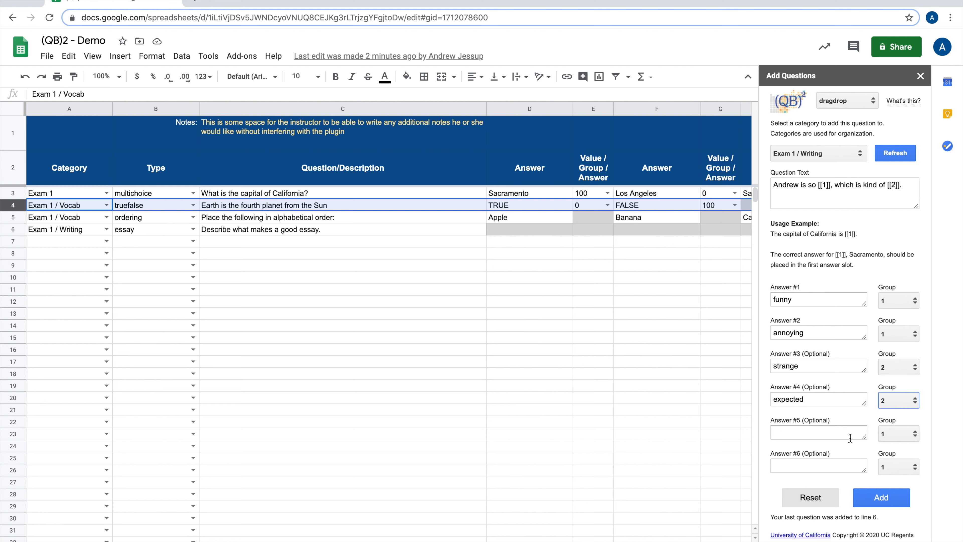
{"action": "left_click", "coordinate": [880, 499]}
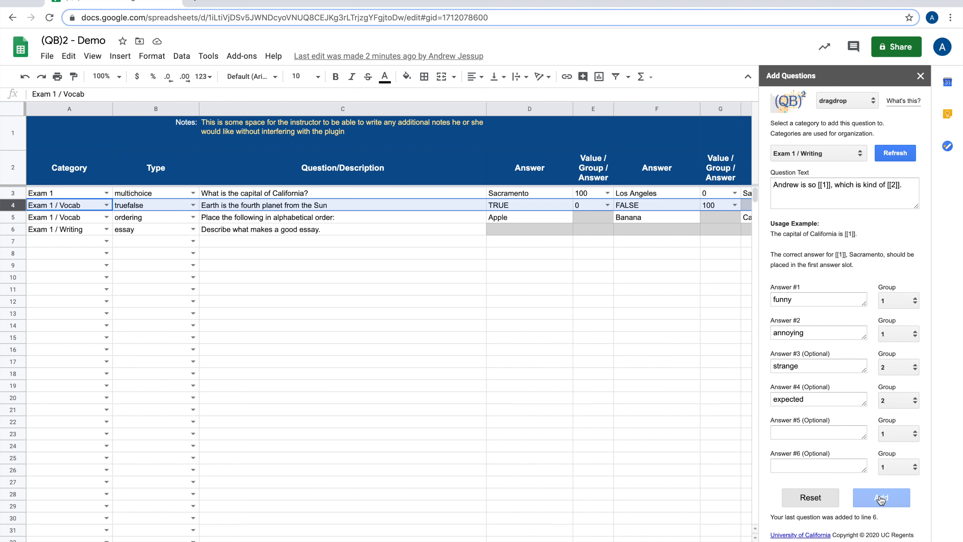